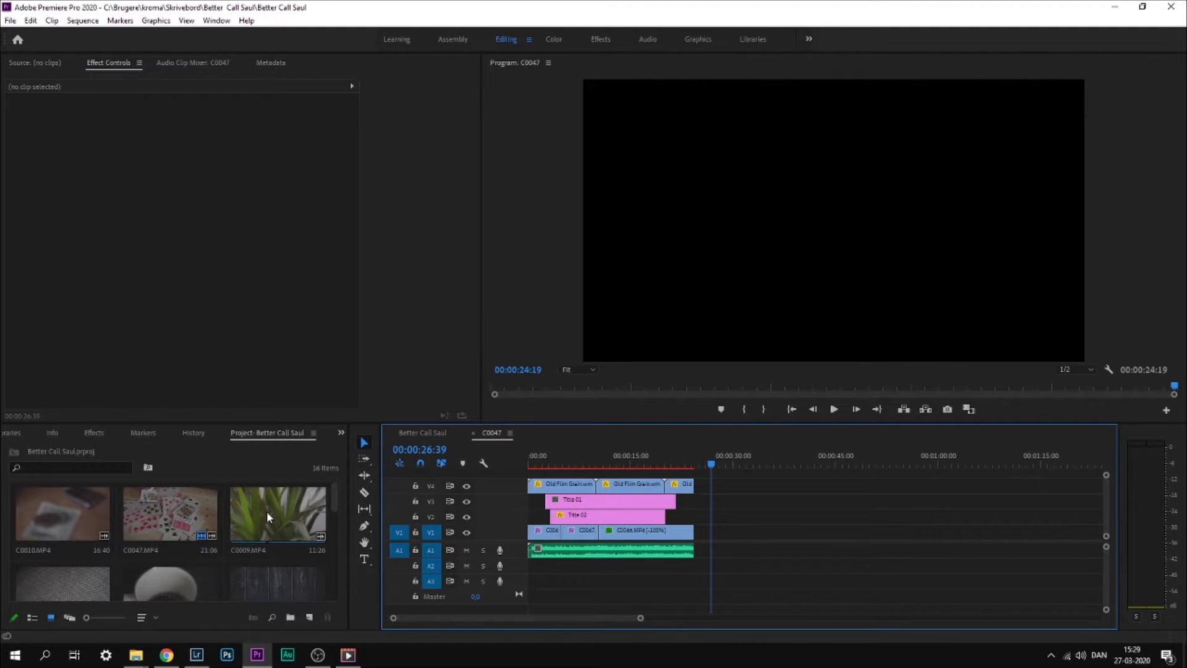
- Place C0048.MP4 on track V3 at about 00:00:32, trimmed to about 7 s, followed directly by C0047.MP4
scroll(267, 517, down, 1)
scroll(267, 514, down, 1)
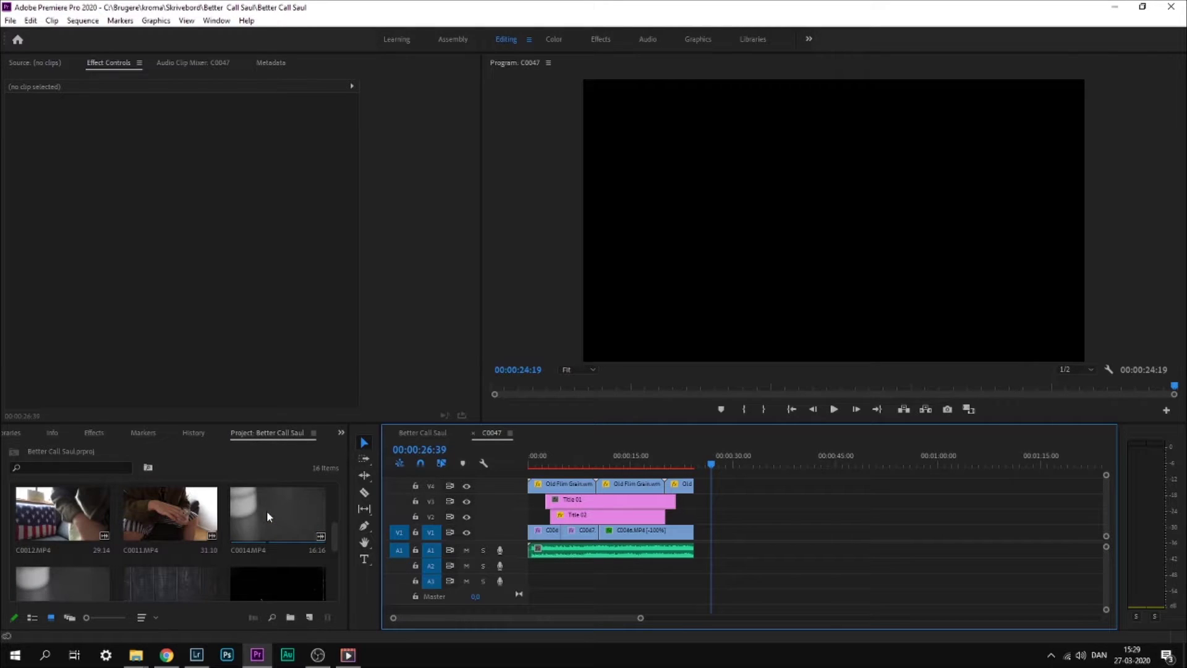
scroll(267, 517, down, 1)
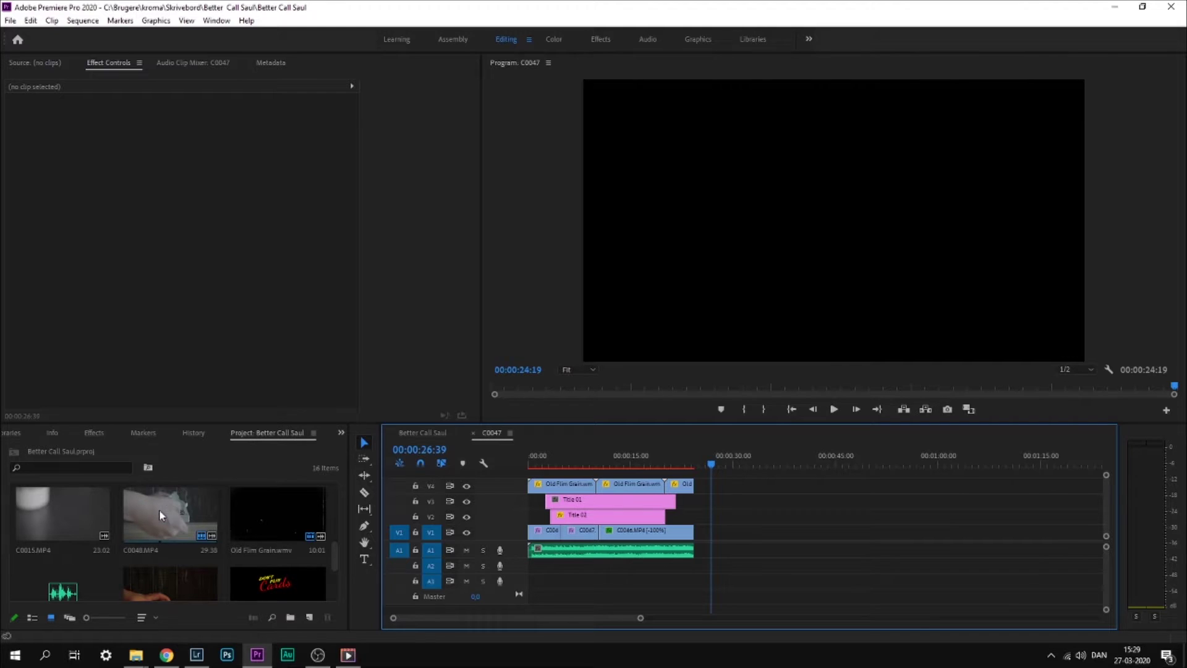
drag(158, 510, 742, 499)
click(761, 463)
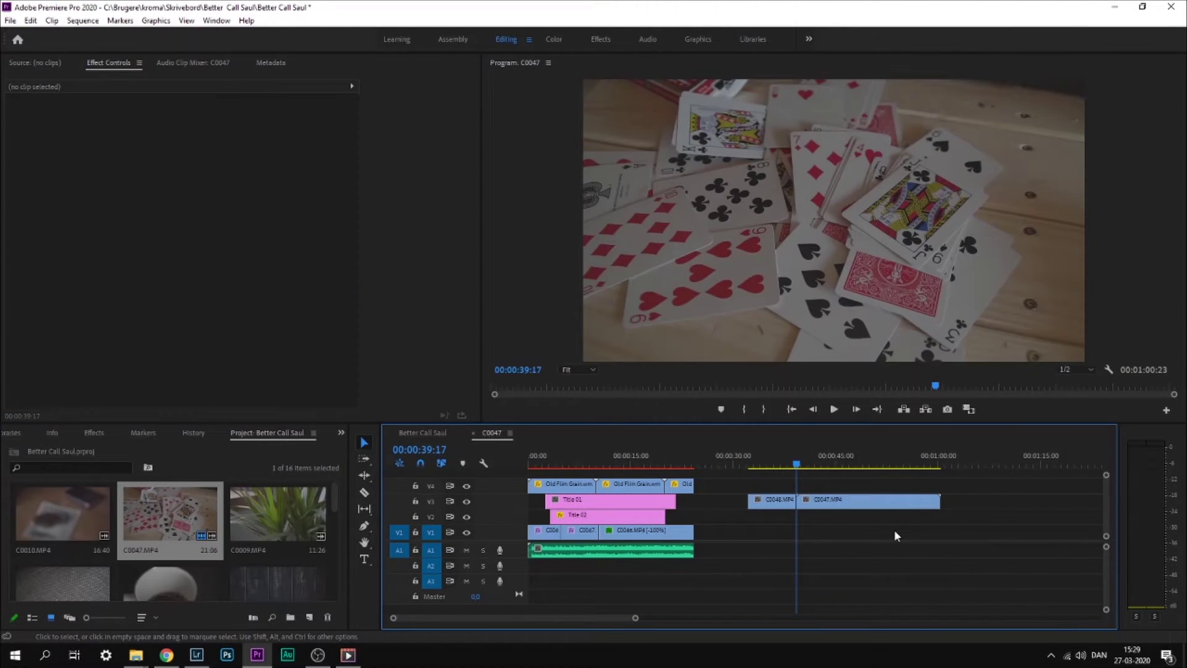
- Trim the start of the C0047.MP4 clip on V3 and shorten it to end at about 00:00:44
click(809, 463)
drag(799, 501, 809, 502)
drag(865, 501, 853, 502)
drag(927, 501, 827, 501)
- Add C0046.MP4 to track V3, trim its start and butt it against the end of the C0047.MP4 clip
scroll(178, 552, down, 5)
scroll(178, 552, up, 5)
drag(279, 554, 839, 501)
drag(925, 464, 901, 464)
drag(830, 502, 901, 501)
drag(942, 501, 917, 477)
click(845, 463)
drag(781, 490, 866, 504)
mouse_move(917, 463)
mouse_down()
mouse_move(869, 477)
mouse_move(912, 477)
mouse_up()
- Add the ES_Highway music file to track A1, starting in line with the first of the three new clips
scroll(225, 535, down, 5)
drag(63, 554, 765, 555)
drag(750, 465, 791, 477)
click(815, 490)
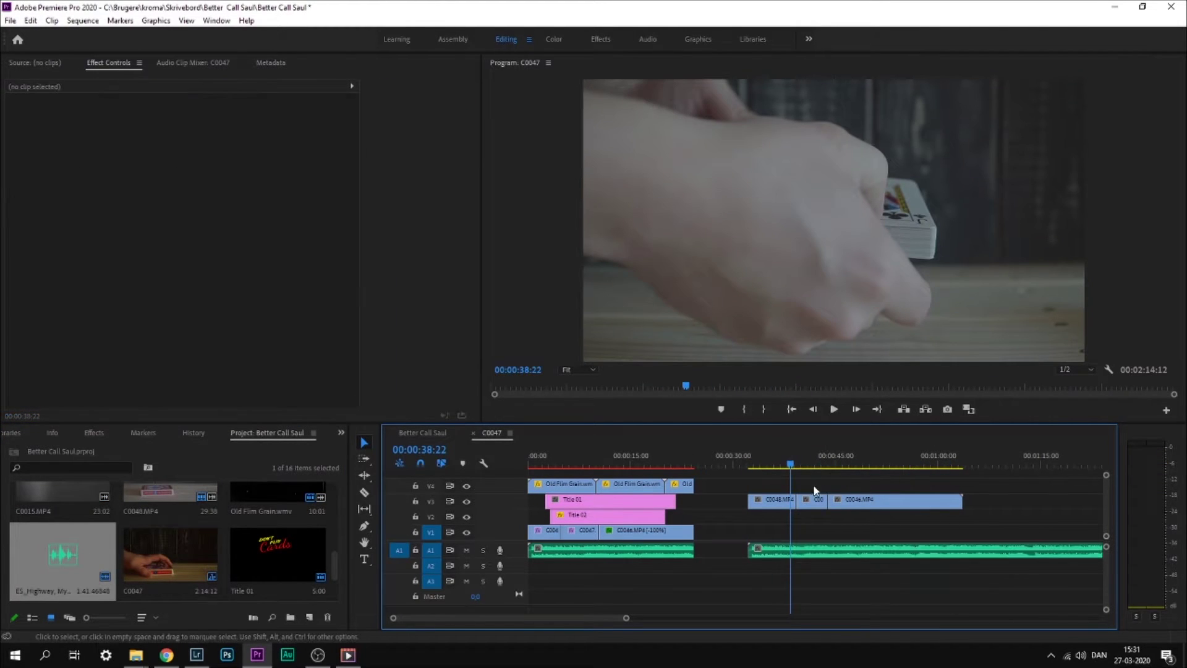
- Preview the new clips, cut the music on A1 at 00:00:56:26 and delete the part after the cut
click(753, 473)
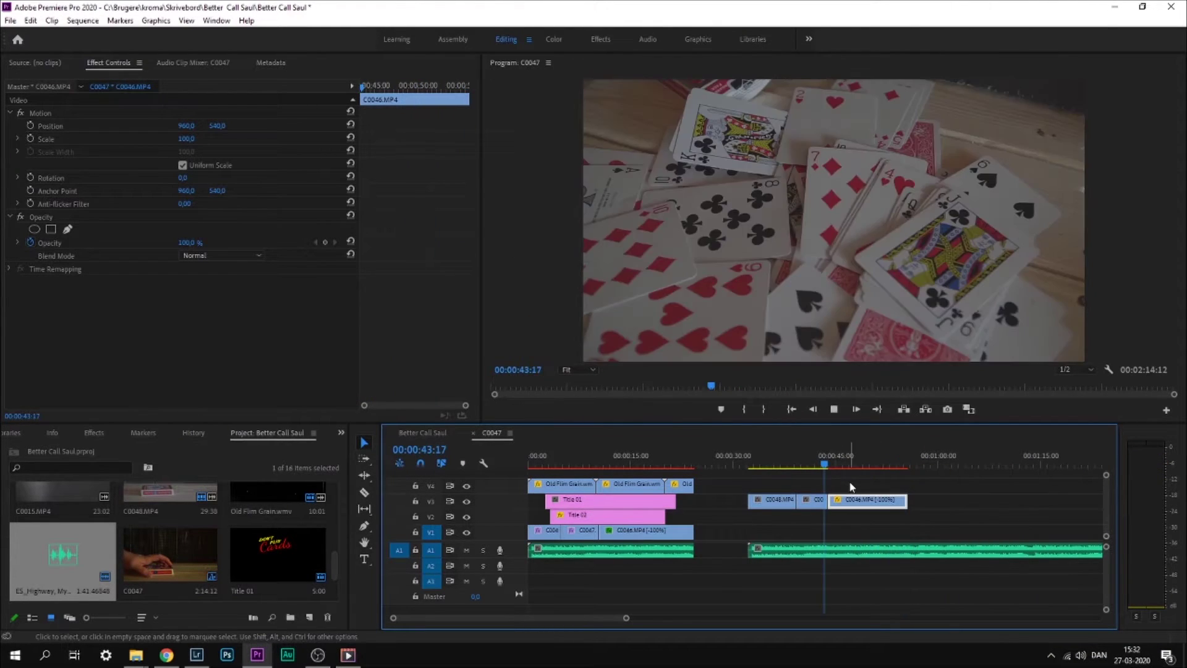
key(space)
key(c)
click(914, 551)
key(v)
click(952, 551)
key(Delete)
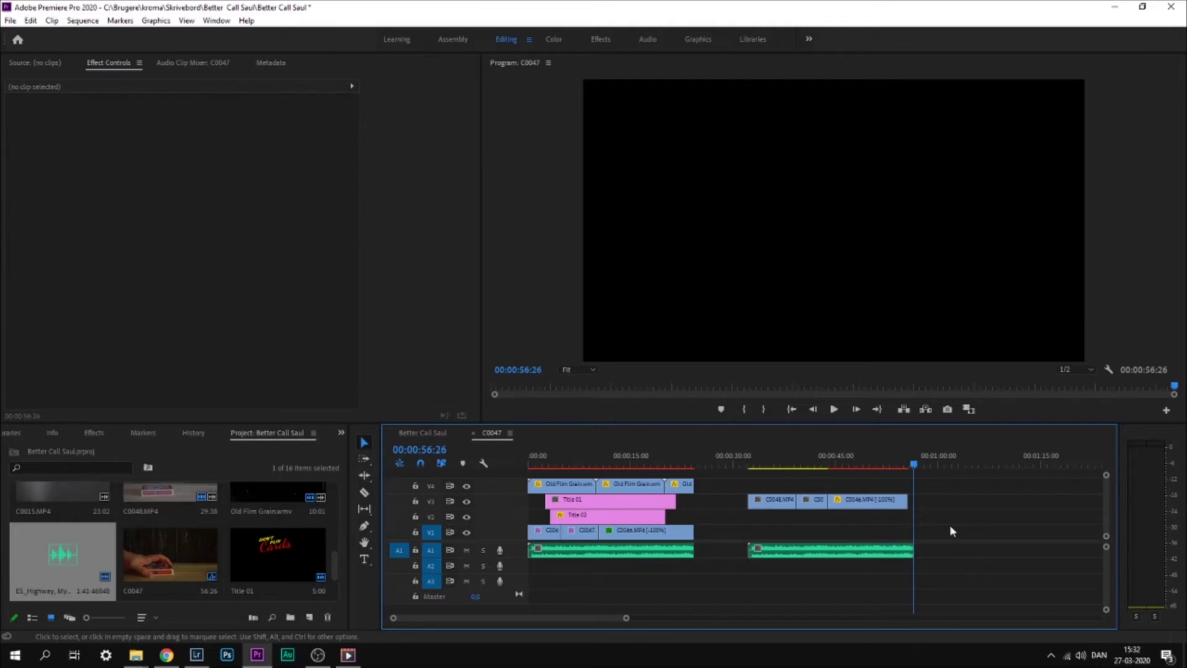
- Move the three new video clips from track V3 down to track V1
drag(951, 531, 766, 488)
drag(860, 503, 860, 536)
drag(860, 536, 860, 536)
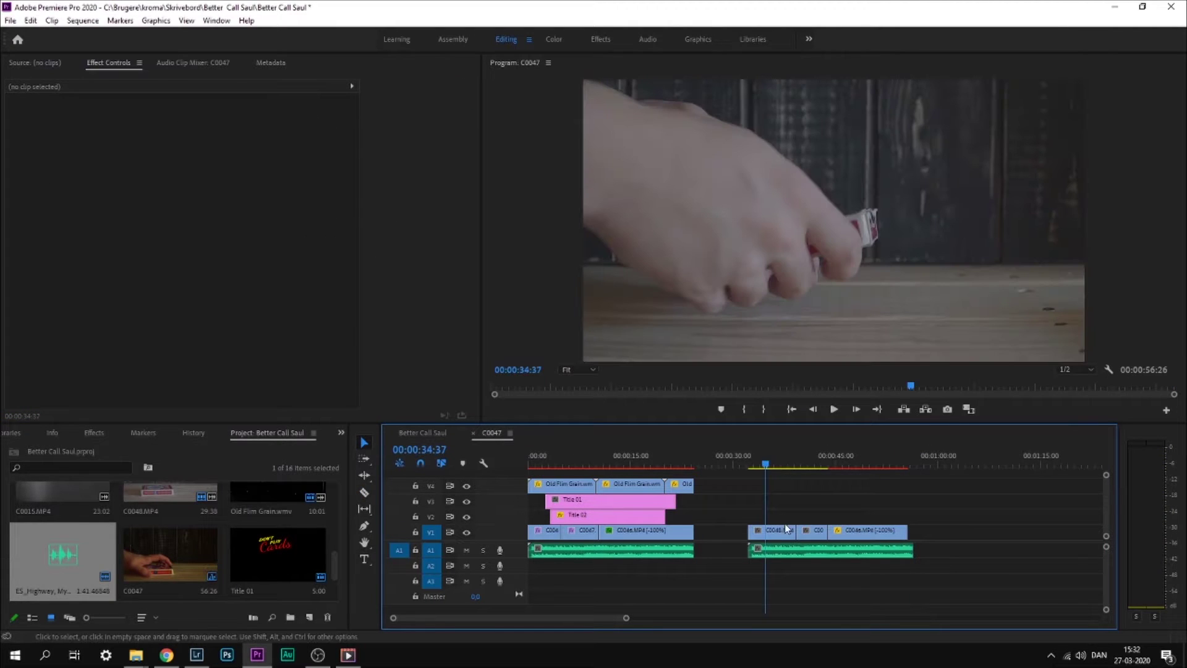
- Apply the ALEXA_Default_LogC2Rec709 input LUT to the new C0048.MP4 clip on V1
click(789, 530)
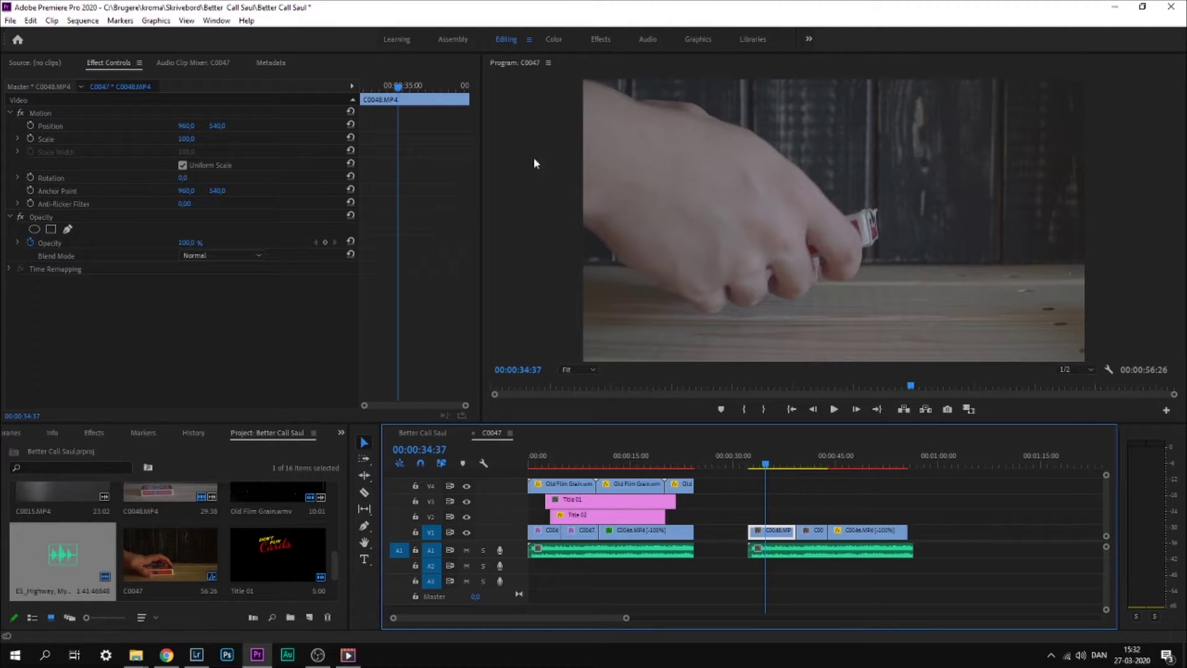
click(554, 39)
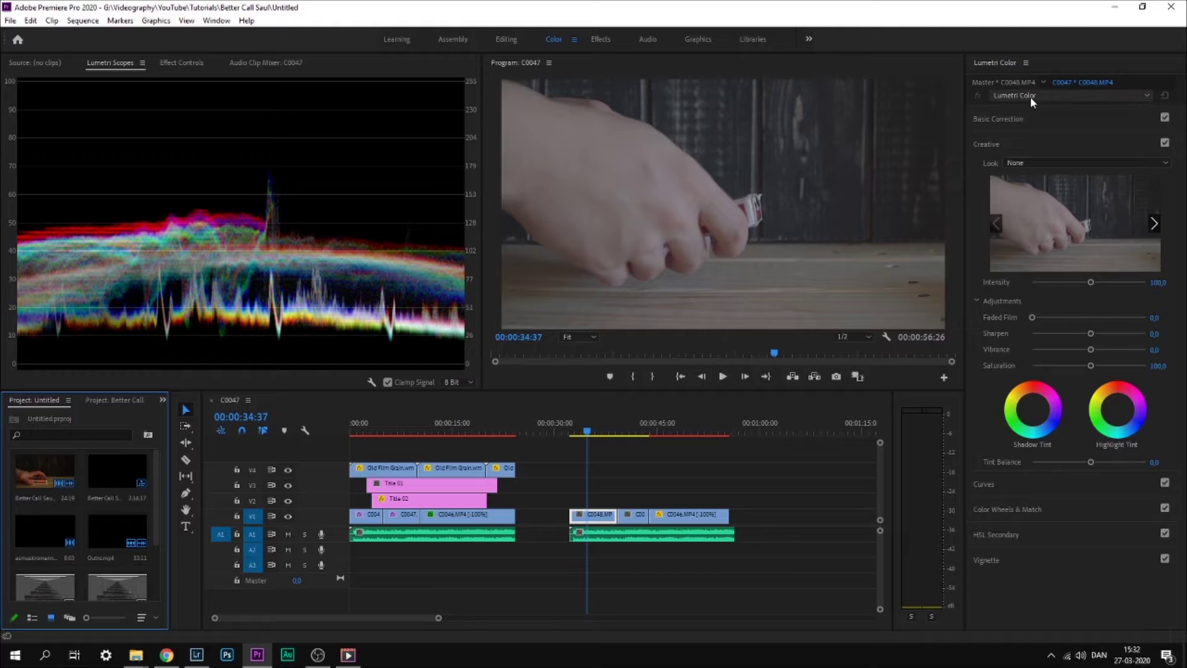
click(1020, 118)
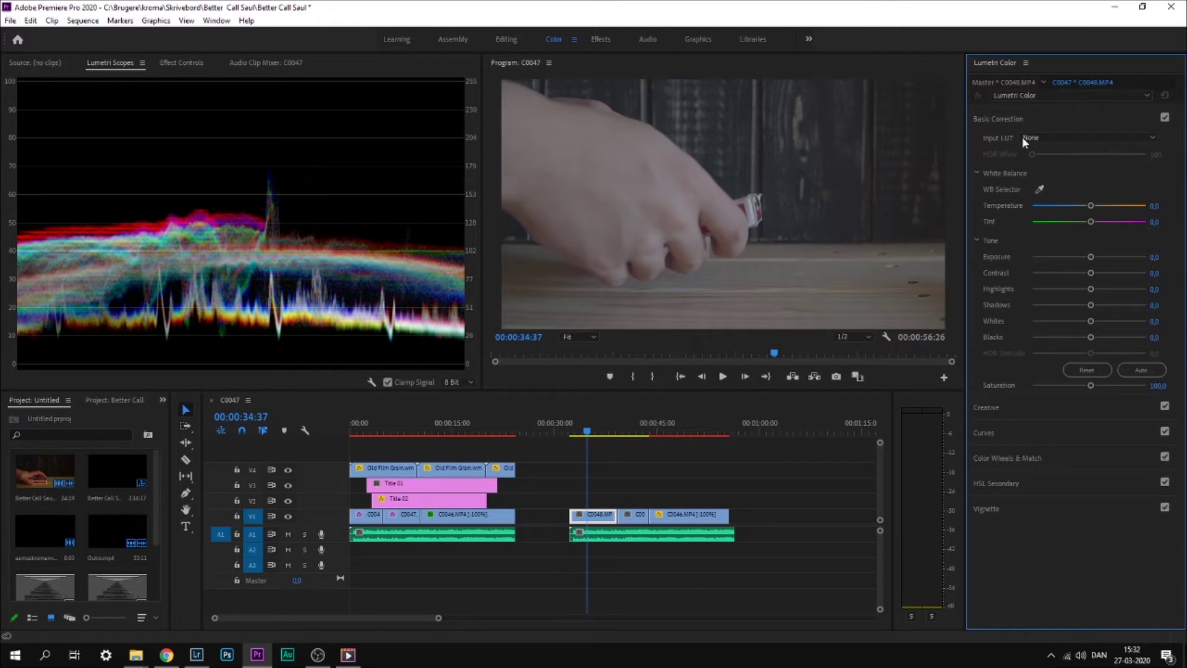
click(1043, 137)
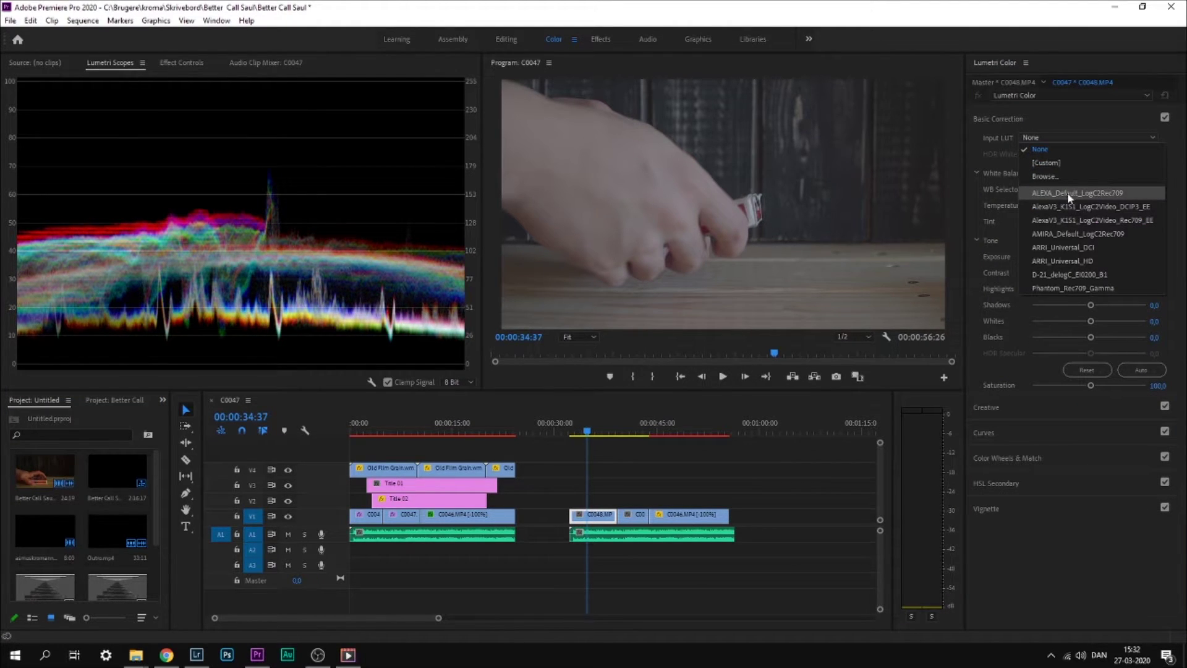
click(1107, 194)
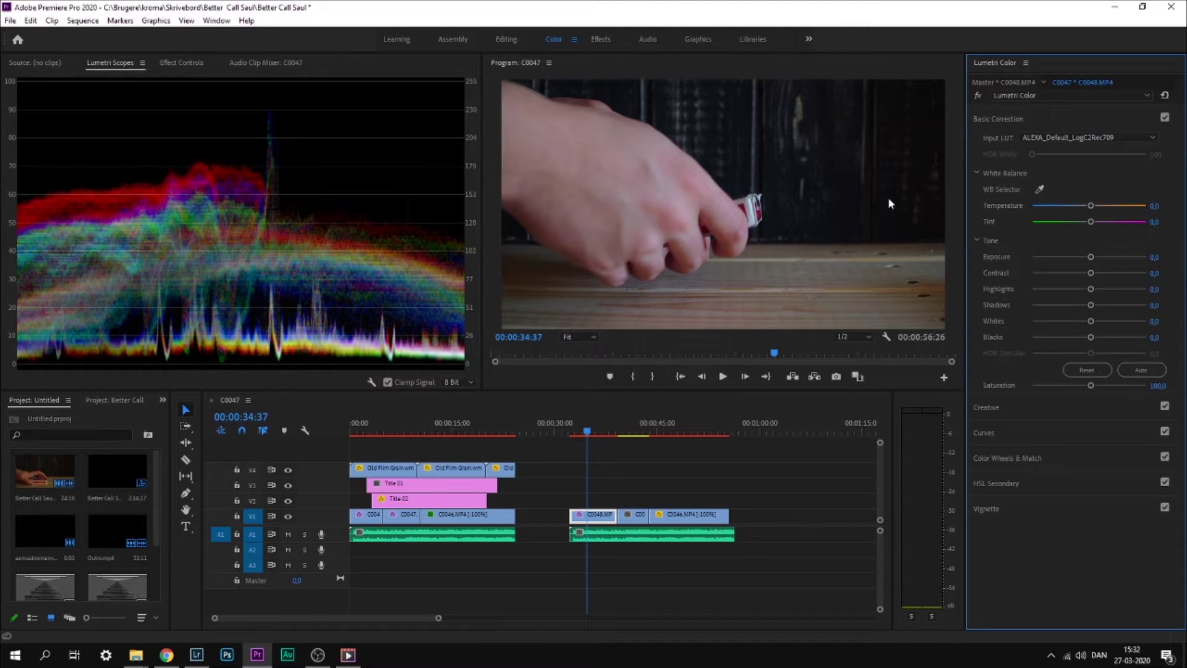
- Push the shadow tint of the C0048.MP4 clip toward green and adjust its highlight tint
click(1025, 414)
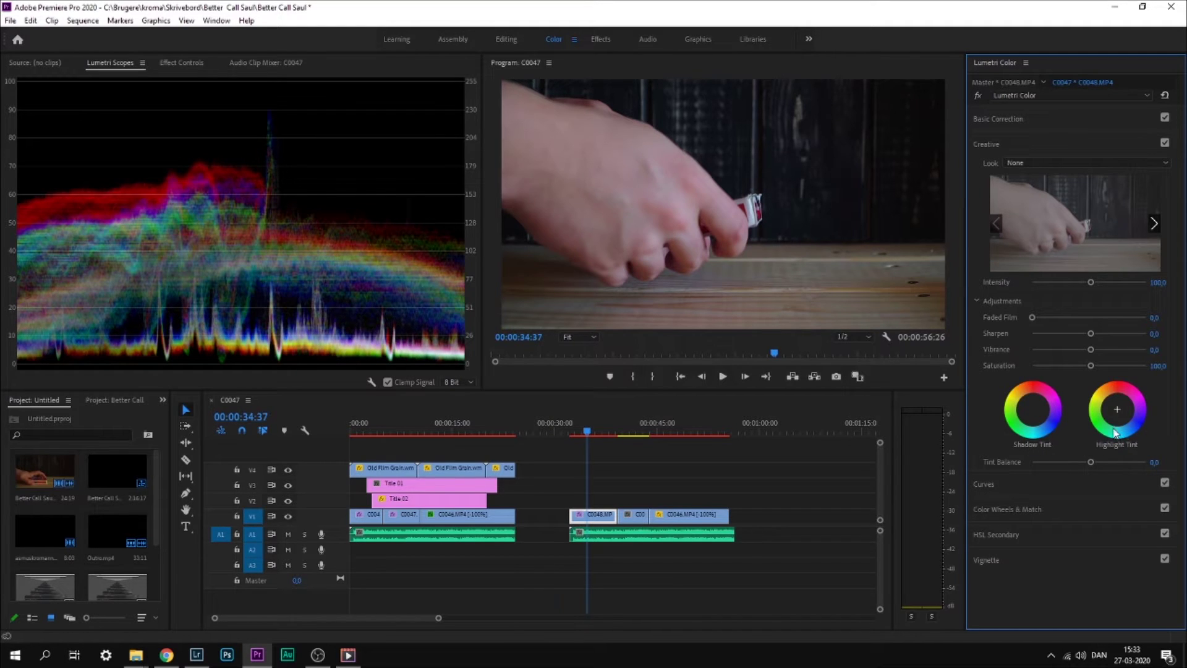
click(1034, 413)
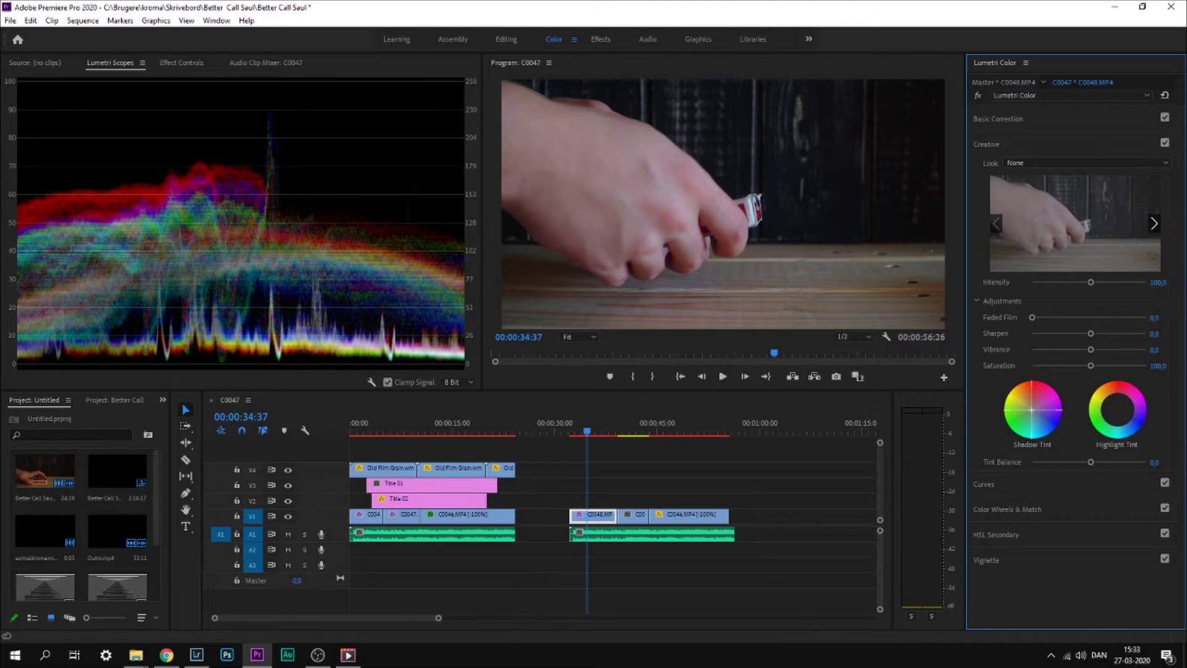
drag(1031, 410, 1007, 408)
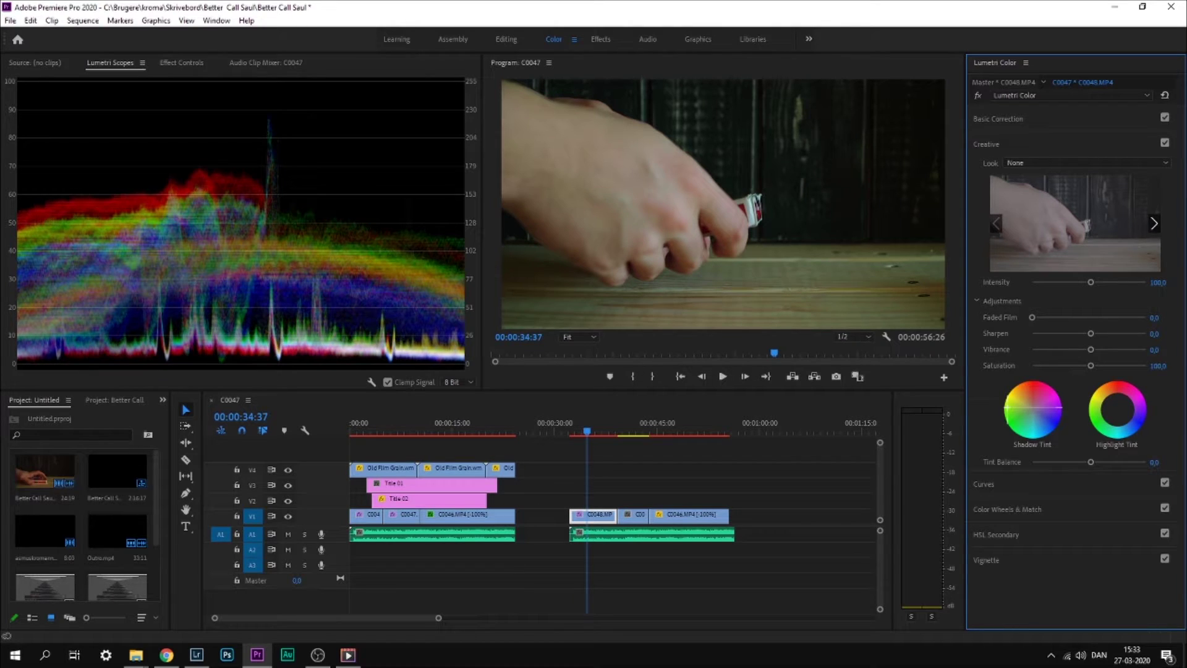
drag(1117, 409, 1114, 406)
- Grade the new C0047.MP4 clip with an input LUT and an adjusted shadow tint
click(624, 426)
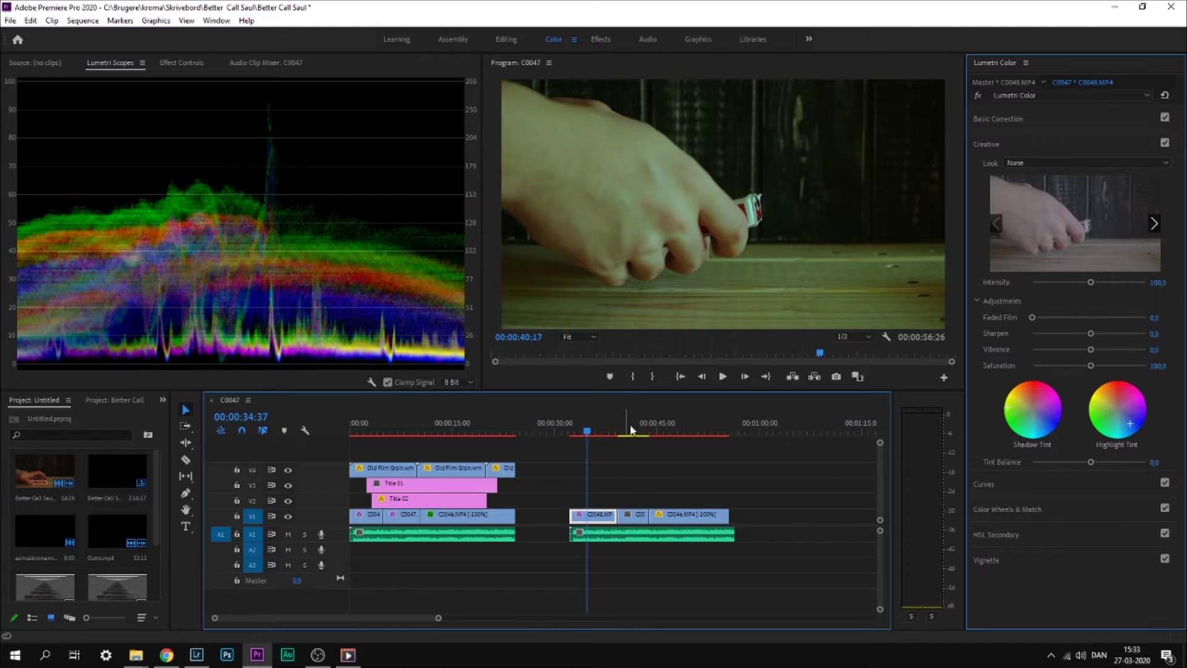
click(997, 118)
click(1076, 135)
click(986, 406)
drag(1032, 409, 1018, 393)
- Grade the new C0046.MP4 clip by shifting its highlight tint toward green and raising its exposure to 1.6
click(1086, 163)
key(Down)
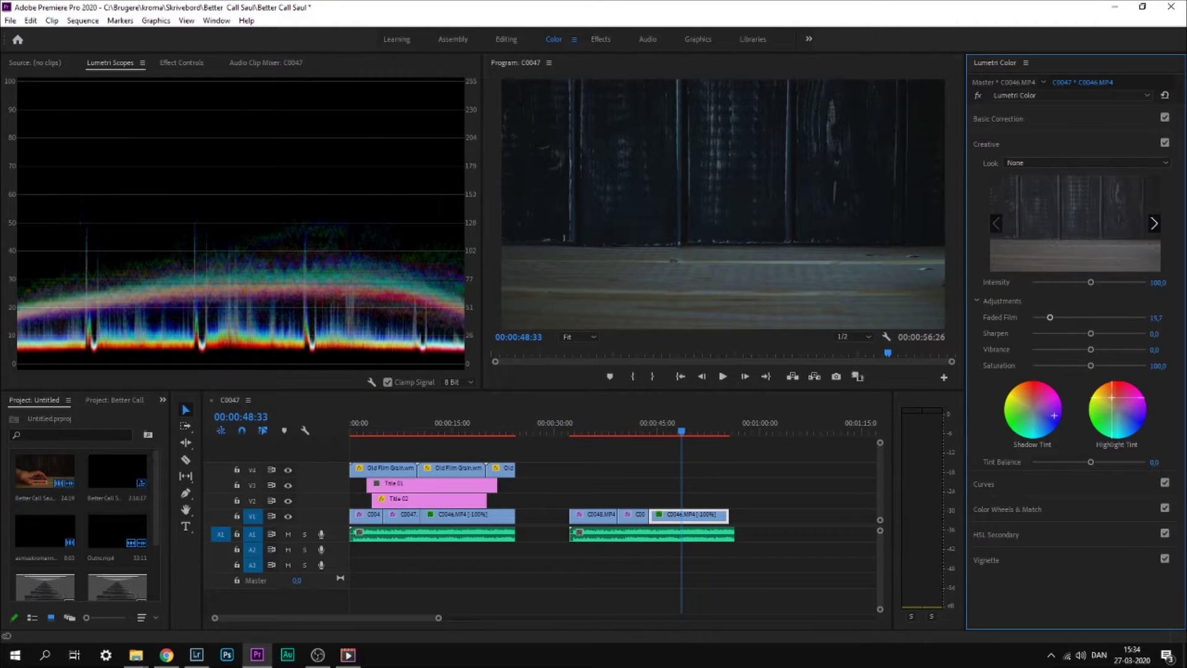
drag(1111, 397, 1103, 412)
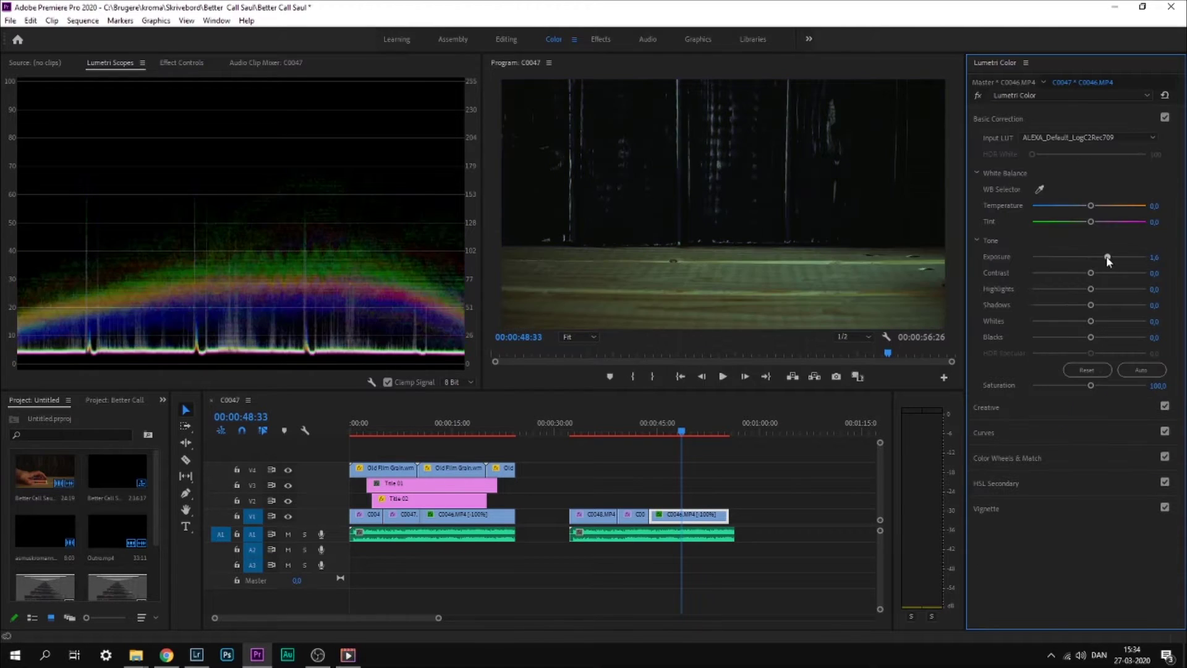
- Return to the Editing workspace and create a legacy title at 00:00:35:09 with the text DON'T PLAY
click(589, 431)
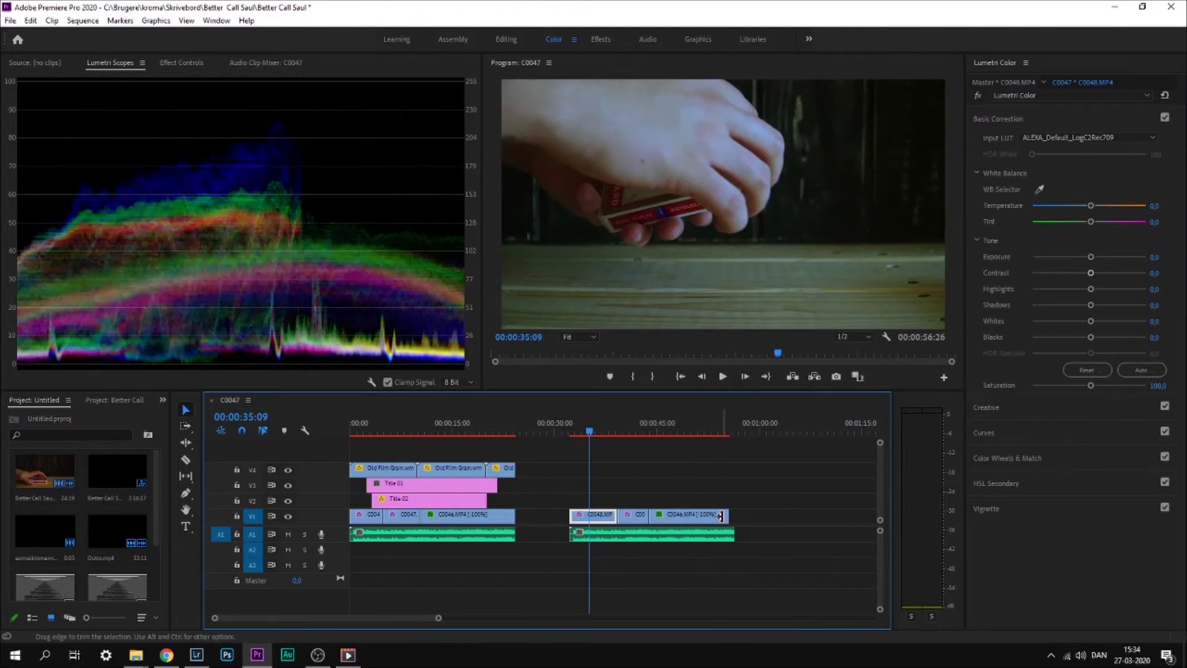
click(515, 39)
click(11, 21)
mouse_move(37, 34)
click(226, 183)
click(646, 360)
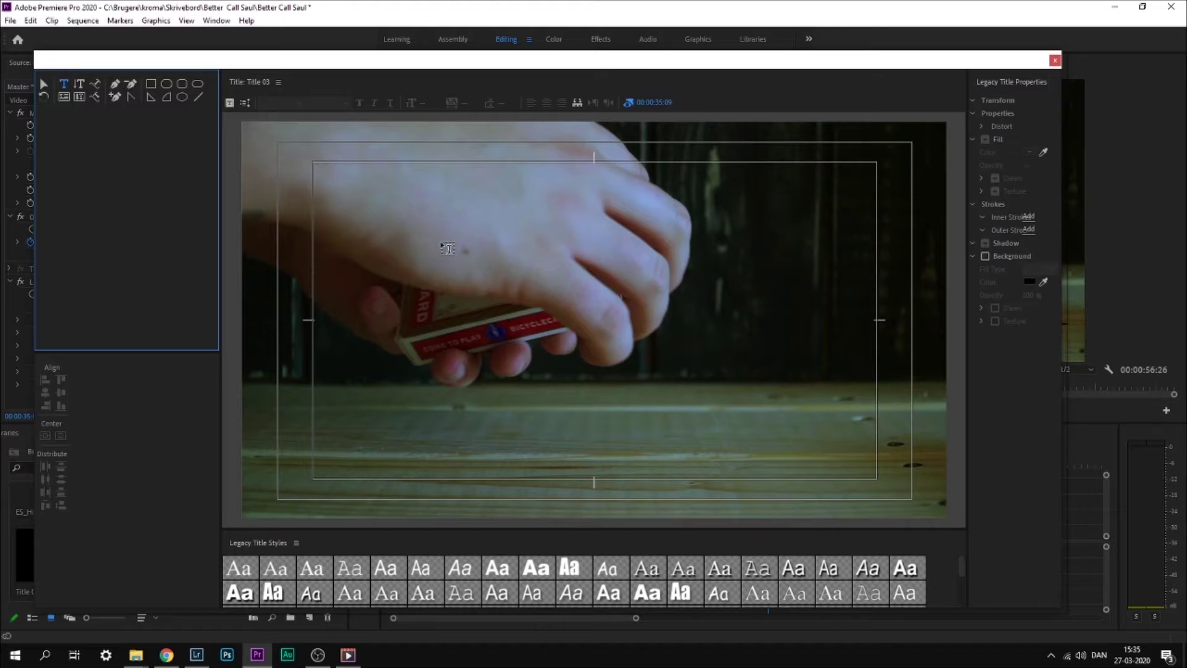
click(488, 228)
text(DON'T PLAY)
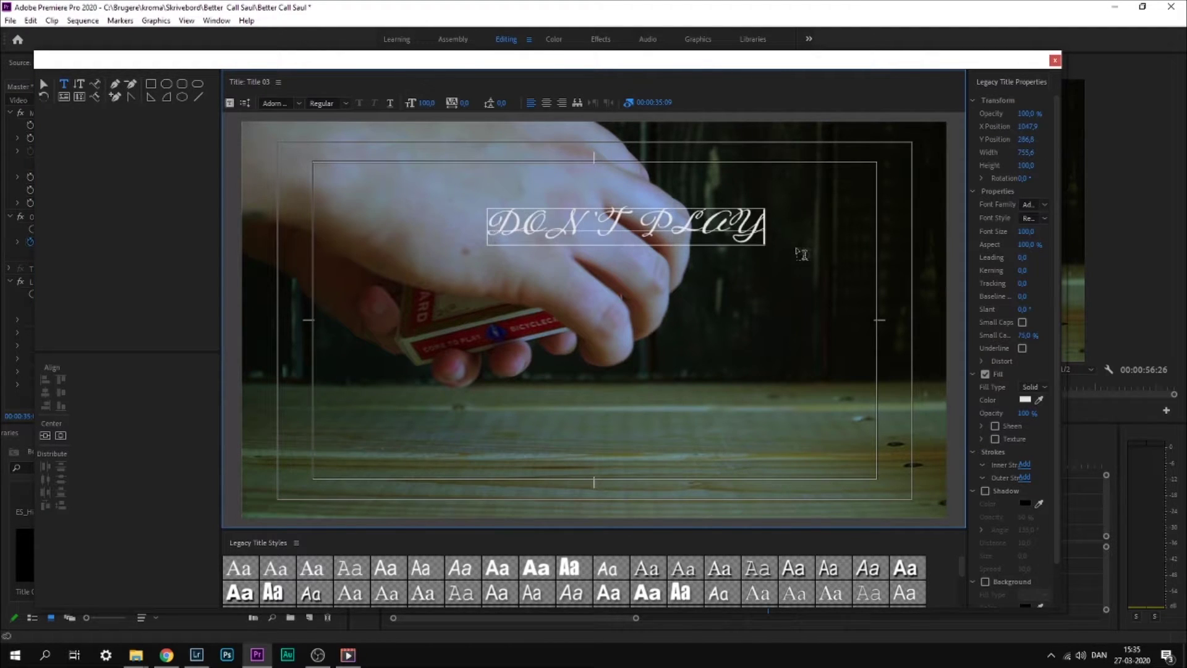
- Set the DON'T PLAY text in the slanted SCRIPT brush font with a yellow fill
key(ctrl+a)
click(277, 103)
key(Return)
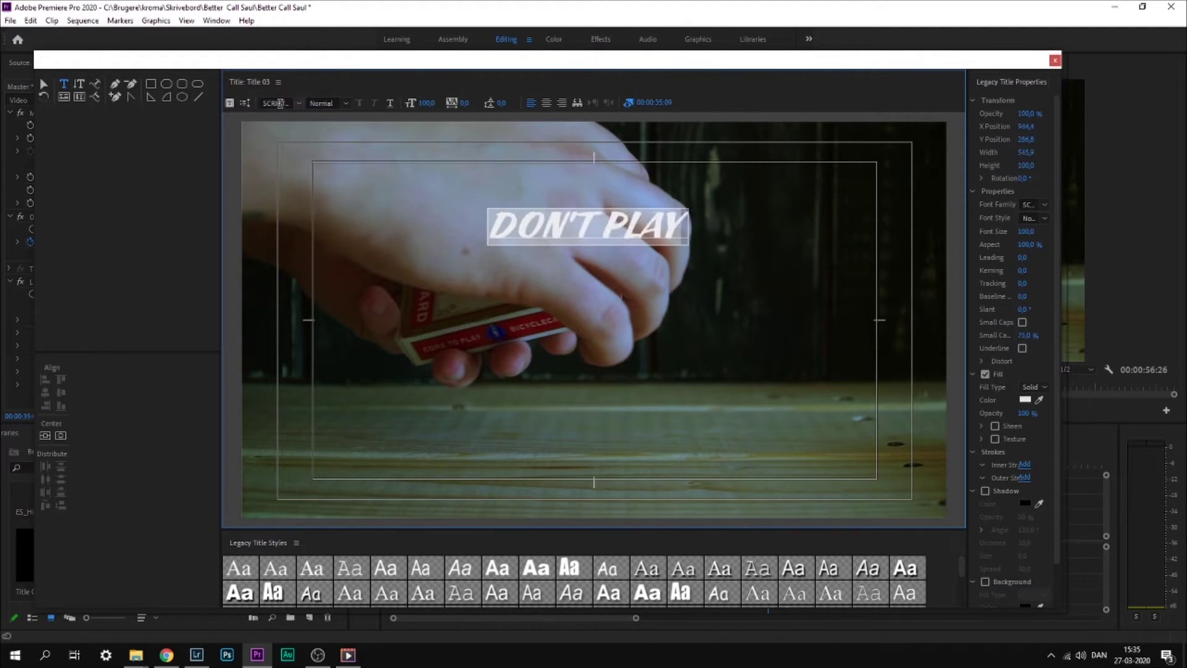
click(1025, 400)
click(616, 270)
click(600, 403)
click(729, 243)
- Break DON'T PLAY onto two lines, move it slightly up and tilt it a little counterclockwise
click(606, 226)
key(Return)
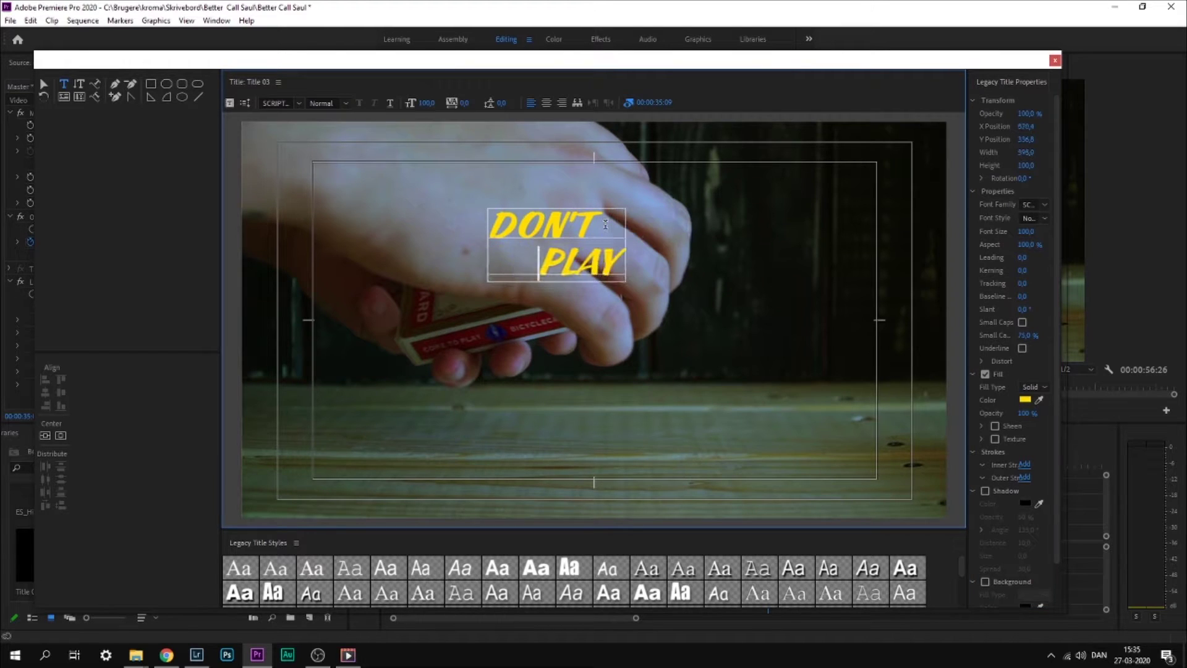
click(43, 84)
drag(632, 246, 609, 220)
drag(634, 183, 629, 175)
click(689, 202)
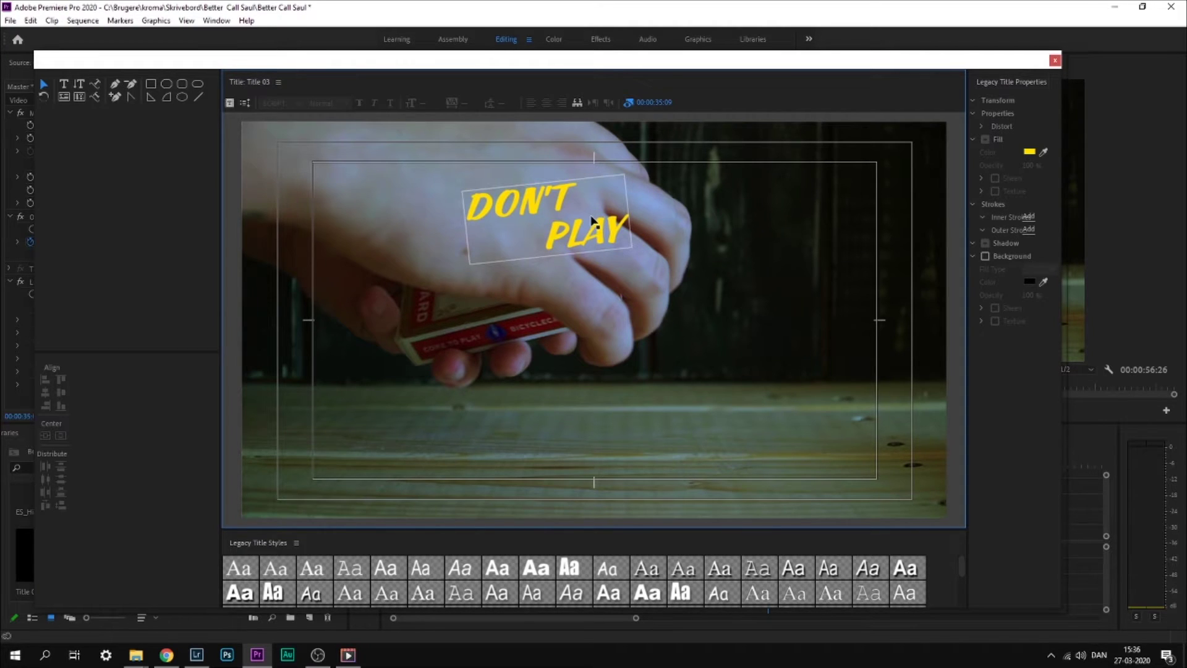
- Add a separate text object reading Cards below DON'T PLAY
key(t)
click(556, 334)
text(cARD)
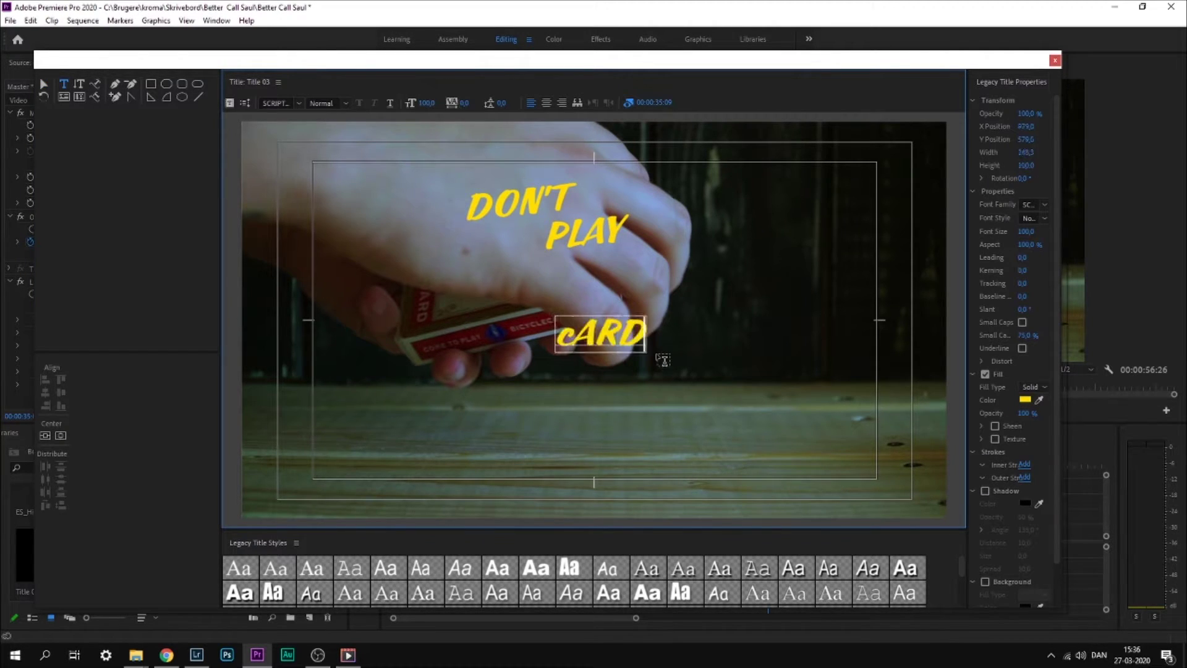
key(BackSpace)
key(BackSpace)
key(BackSpace)
key(BackSpace)
text(Cards)
- Set the word Cards in the Dancing script font, Regular style, with a red fill
double_click(600, 335)
click(300, 103)
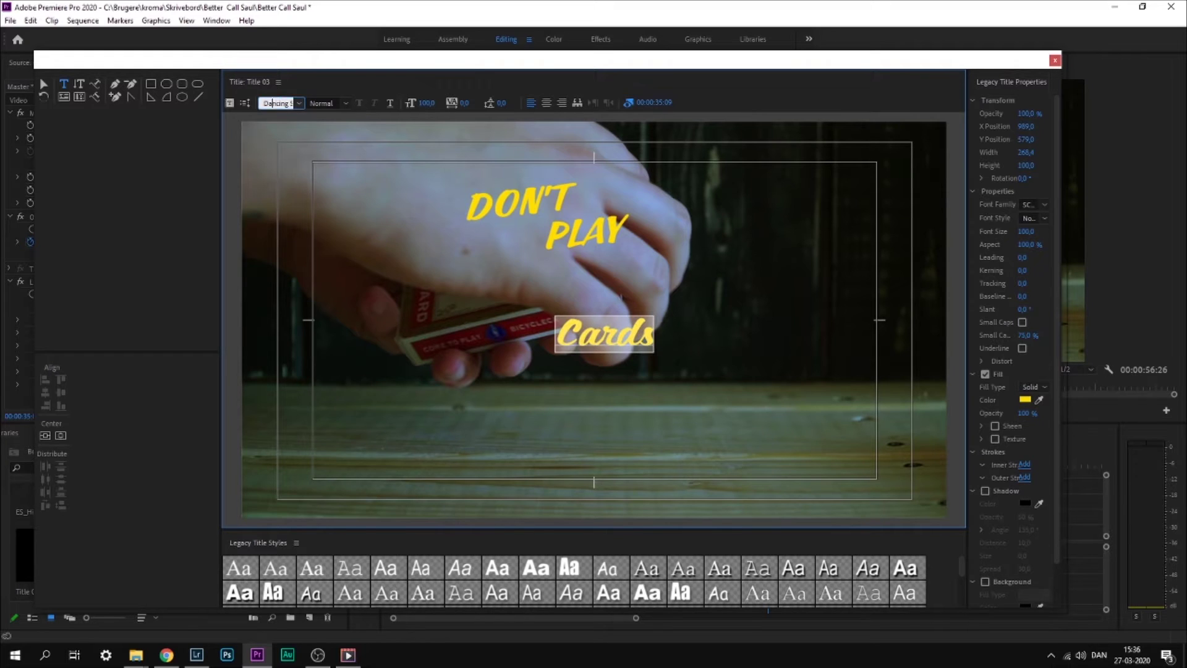
click(297, 116)
click(1024, 400)
drag(617, 266, 617, 248)
click(572, 333)
drag(577, 347, 602, 406)
click(719, 241)
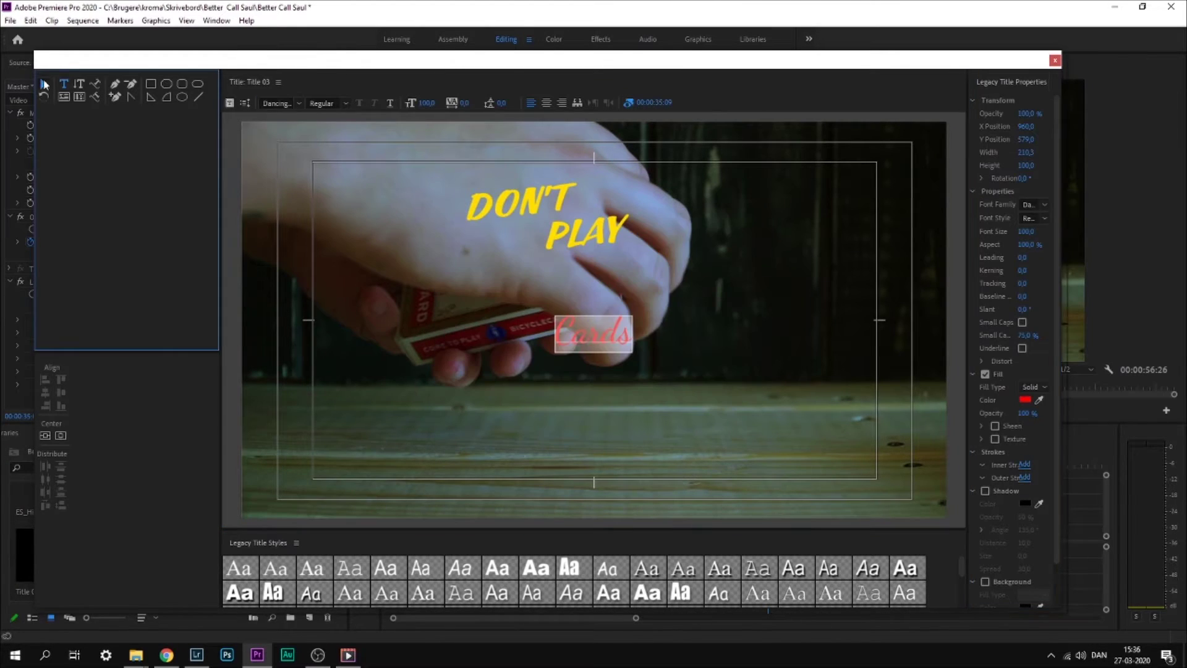
- Enlarge the word Cards, move it directly beneath DON'T PLAY and tilt it to the same angle
click(44, 84)
drag(632, 316, 762, 254)
drag(643, 303, 559, 270)
drag(682, 217, 675, 204)
drag(618, 253, 618, 253)
- Shrink DON'T PLAY slightly and fit it closely above Cards, resizing Cards to about 562 wide at 353° rotation
click(566, 199)
drag(625, 176, 607, 188)
drag(531, 272, 526, 268)
drag(579, 318, 577, 304)
drag(556, 226, 535, 192)
click(618, 261)
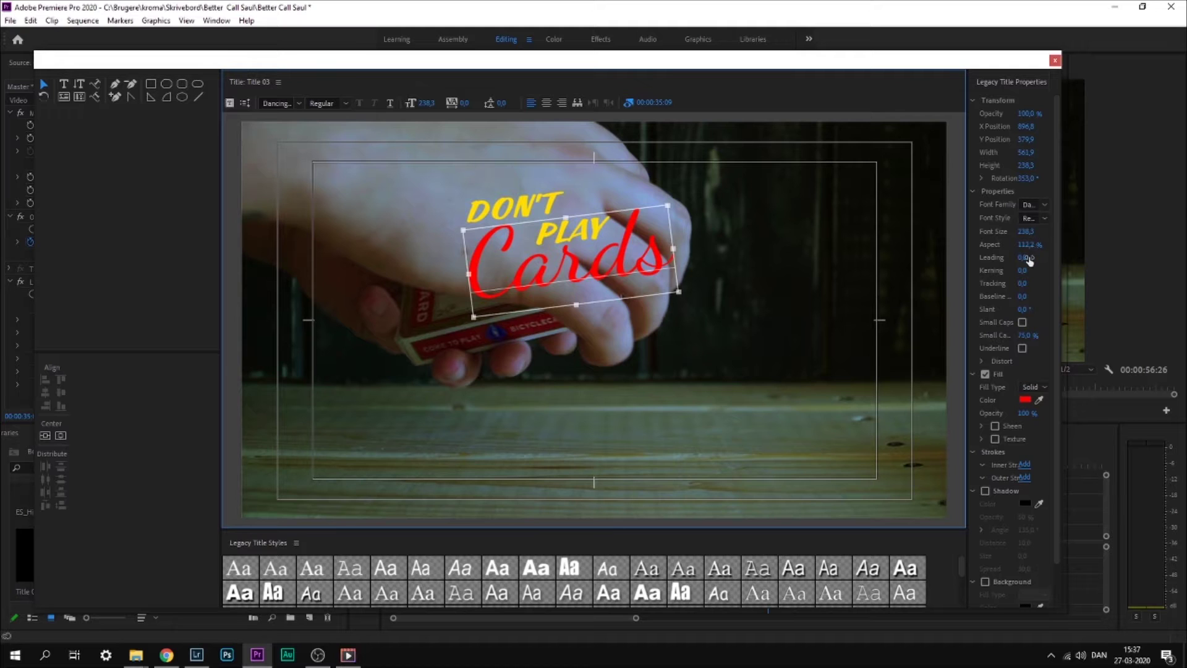
- Give the word Cards a slant of 5° and place the finished title on track V4 above the C0048.MP4 clip
drag(1021, 309, 1055, 302)
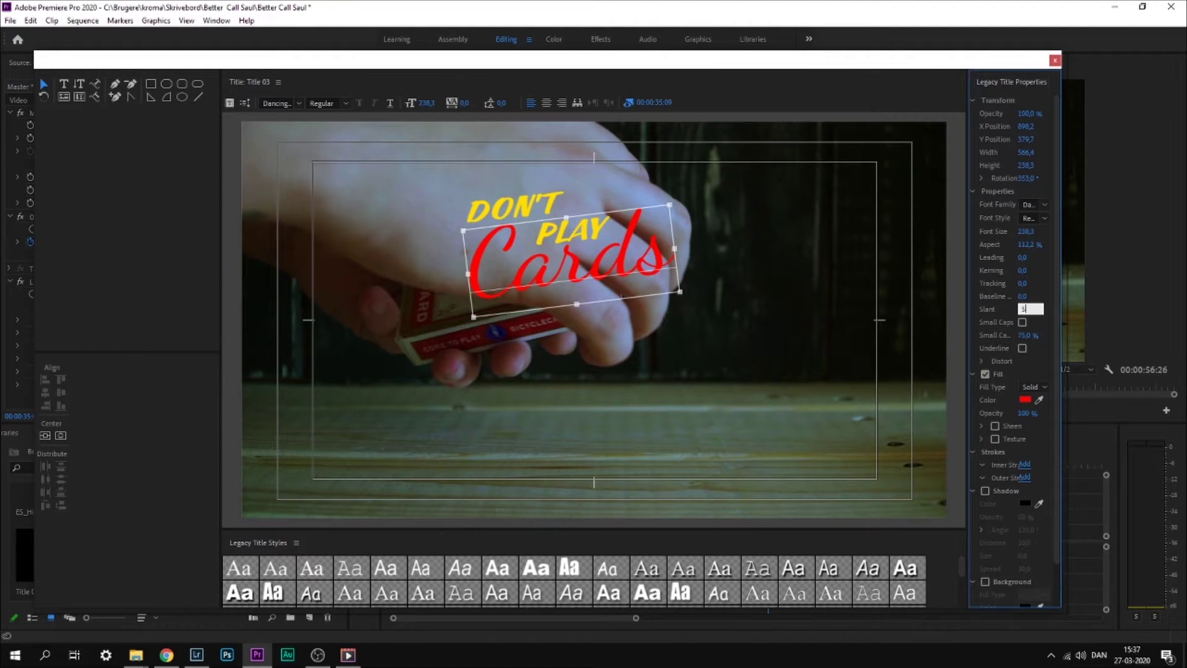
click(64, 85)
click(44, 84)
click(418, 186)
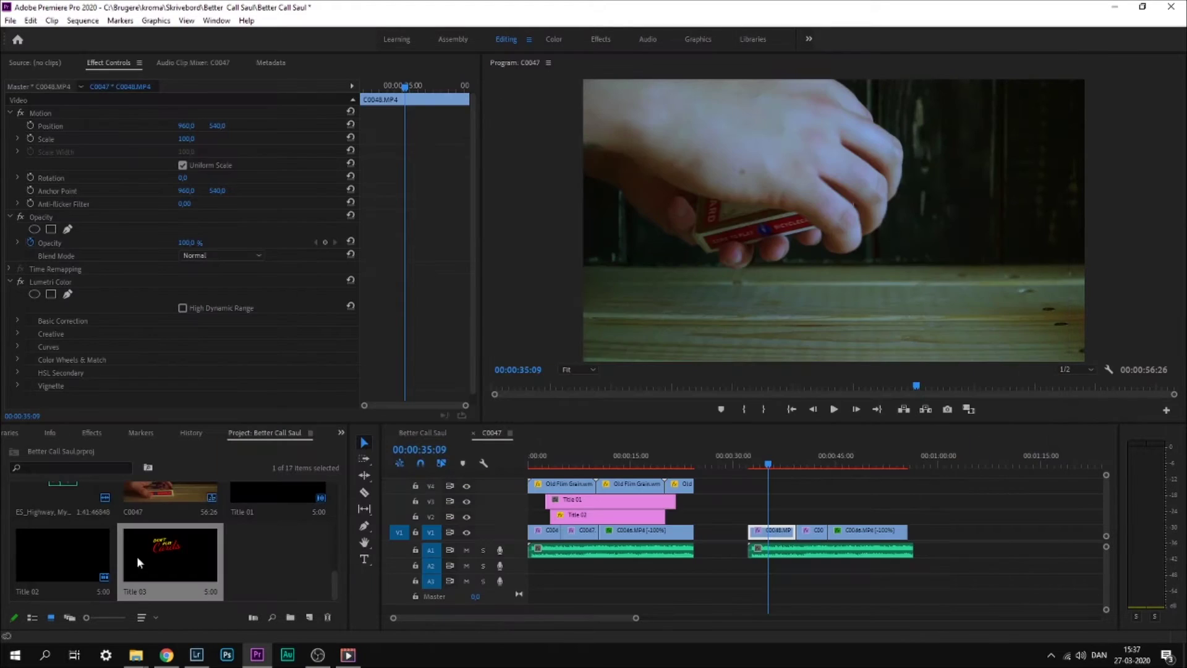
click(1054, 60)
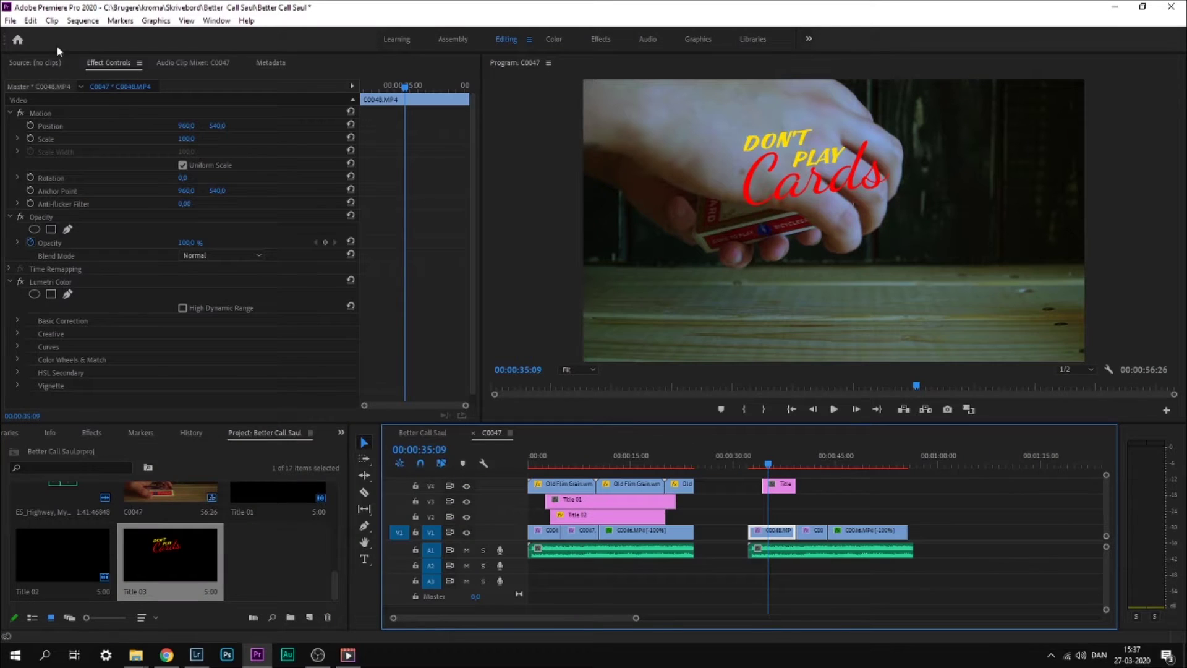
- Create a second legacy title containing a copy of the DON'T PLAY and Cards lettering, with both objects selected
click(10, 21)
mouse_move(37, 26)
click(321, 177)
click(618, 385)
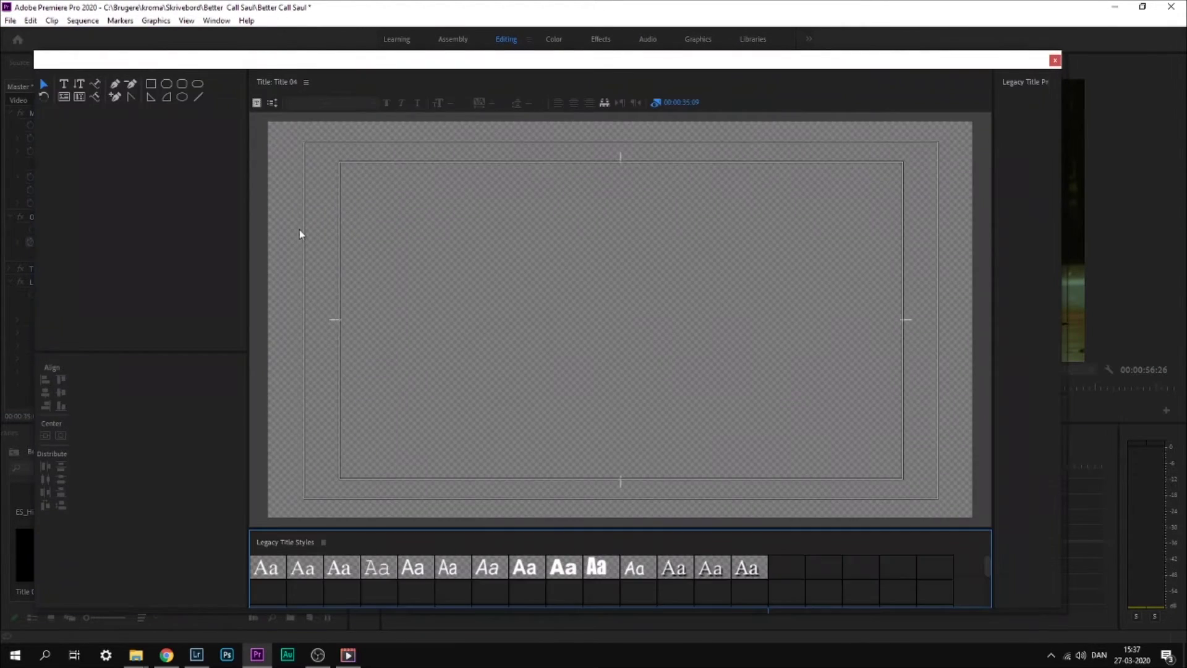
key(ctrl+a)
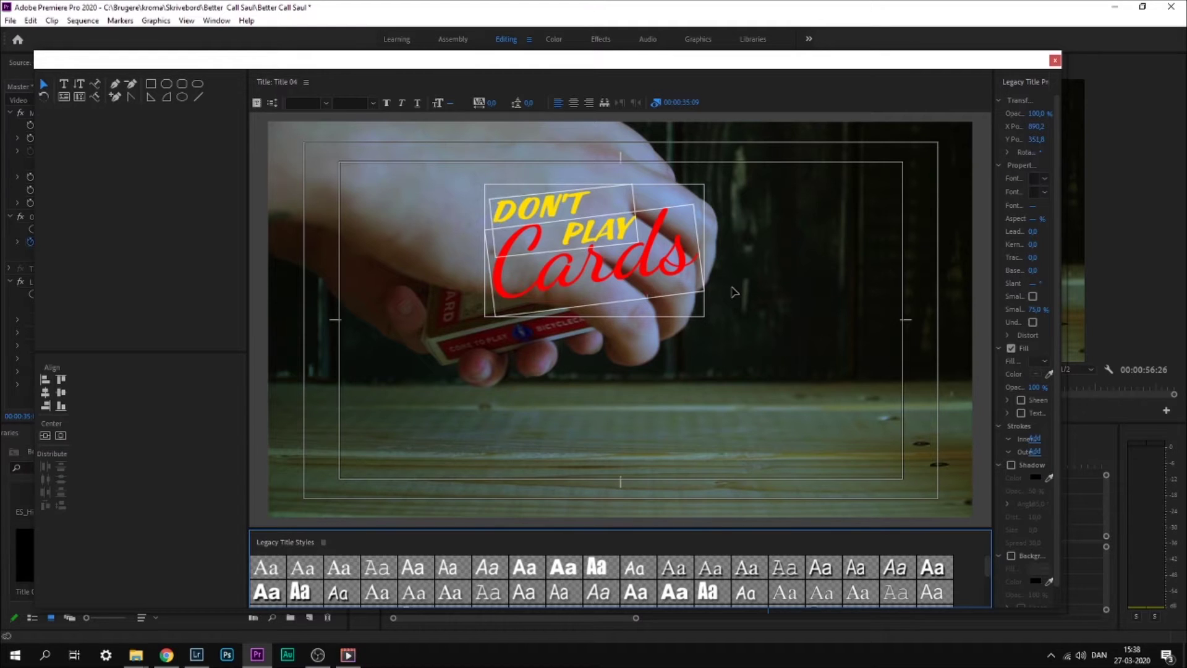
- Nudge the selected DON'T PLAY and Cards lettering 10 px to the right and about 4 px down
key(Right)
key(Right)
key(Right)
key(Right)
key(Right)
key(Right)
key(Right)
key(Right)
key(Right)
key(Right)
key(Down)
key(Down)
key(Down)
key(Down)
key(Down)
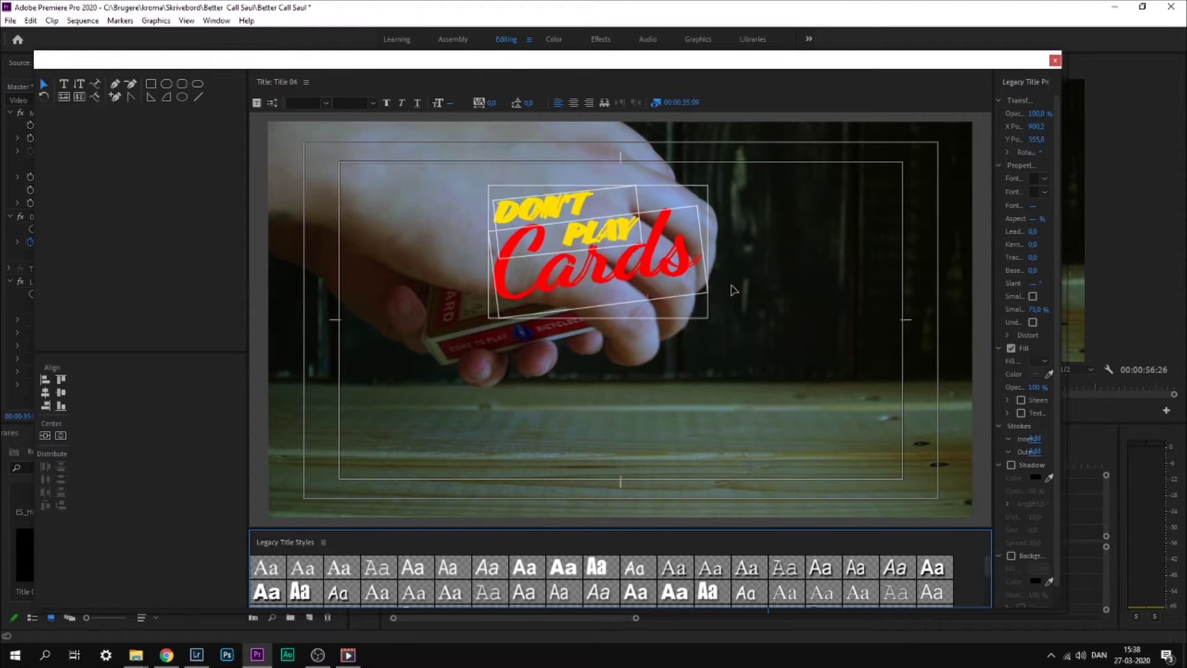
- Enlarge Cards slightly from its lower-left corner and scale DON'T PLAY from the same corner to about 414 wide
click(499, 320)
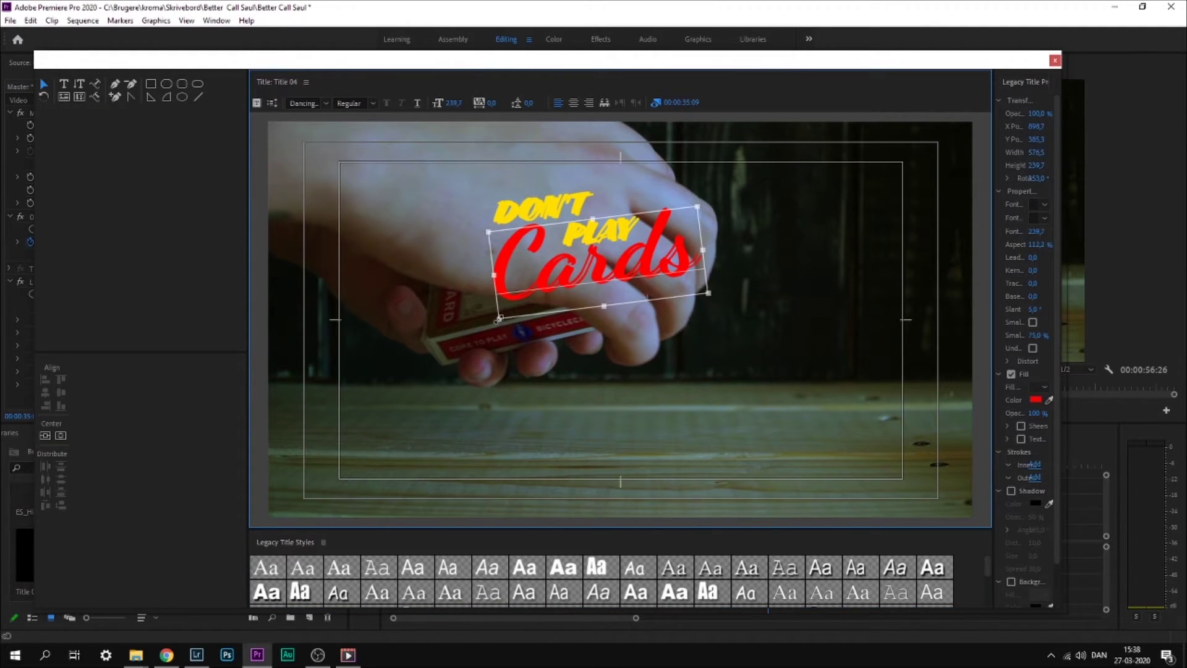
click(499, 260)
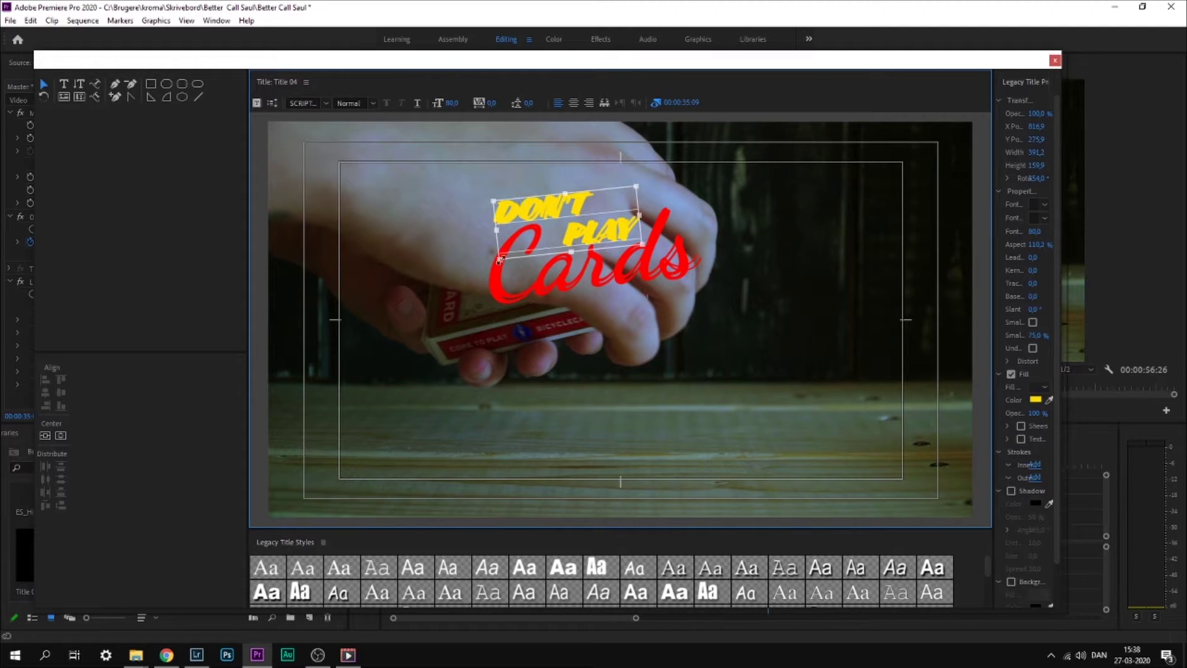
drag(499, 259, 492, 264)
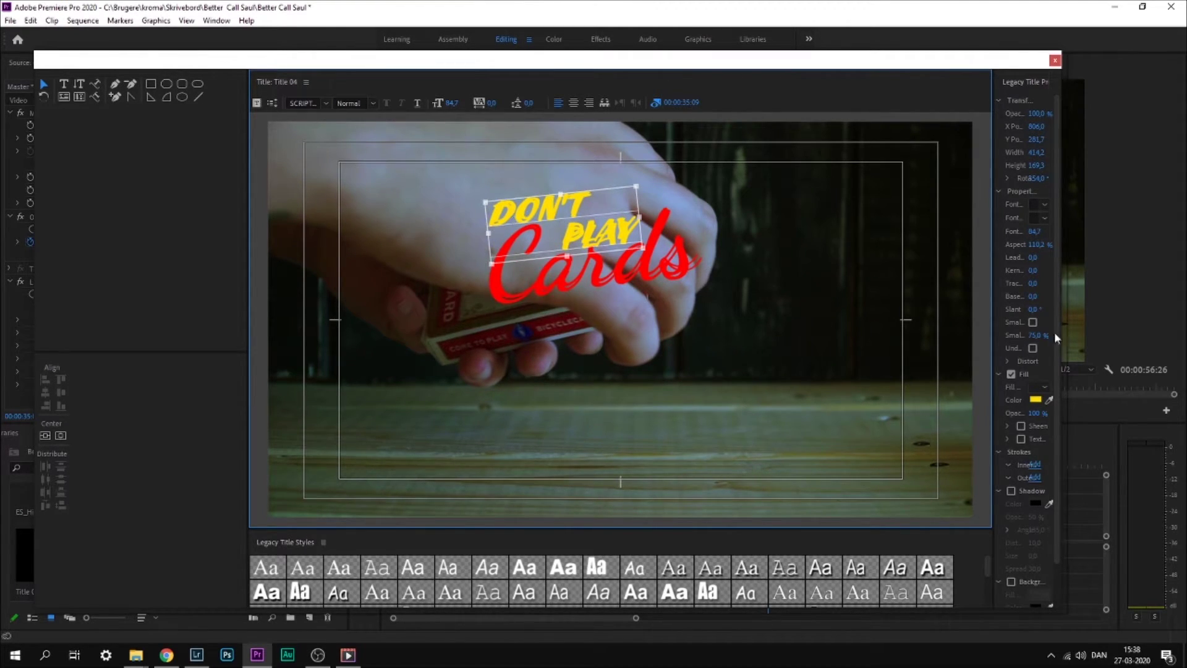
- Select both DON'T PLAY and Cards in the second title and set their fill colour to black
drag(424, 200, 1168, 337)
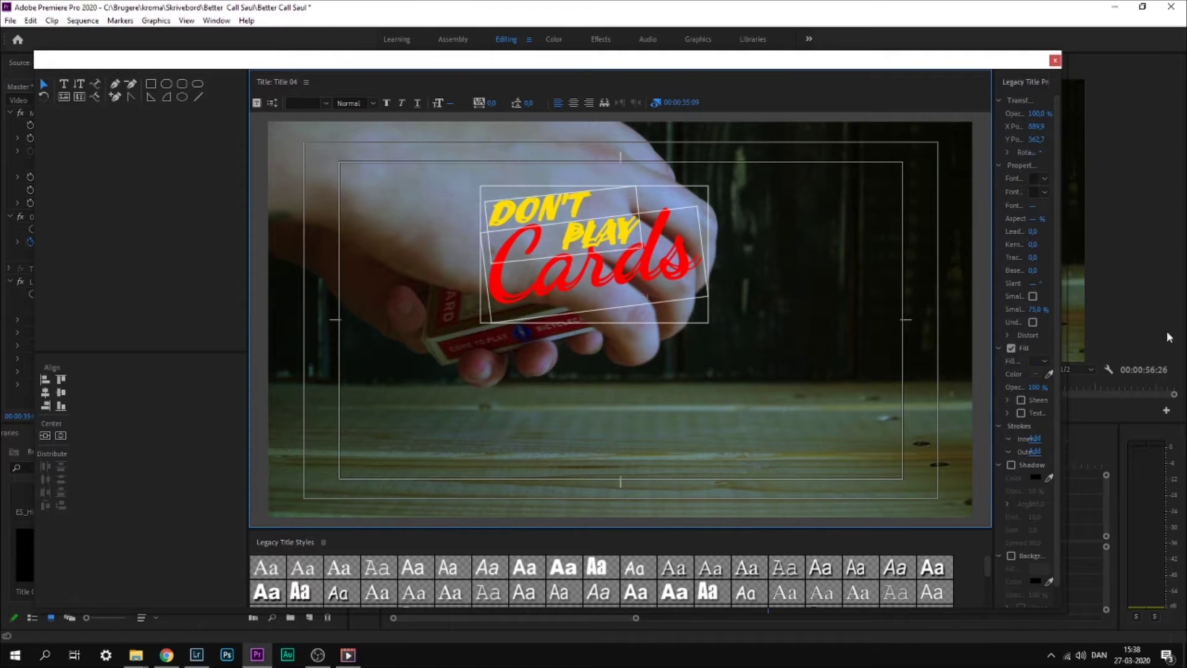
click(1035, 474)
click(1035, 374)
click(718, 241)
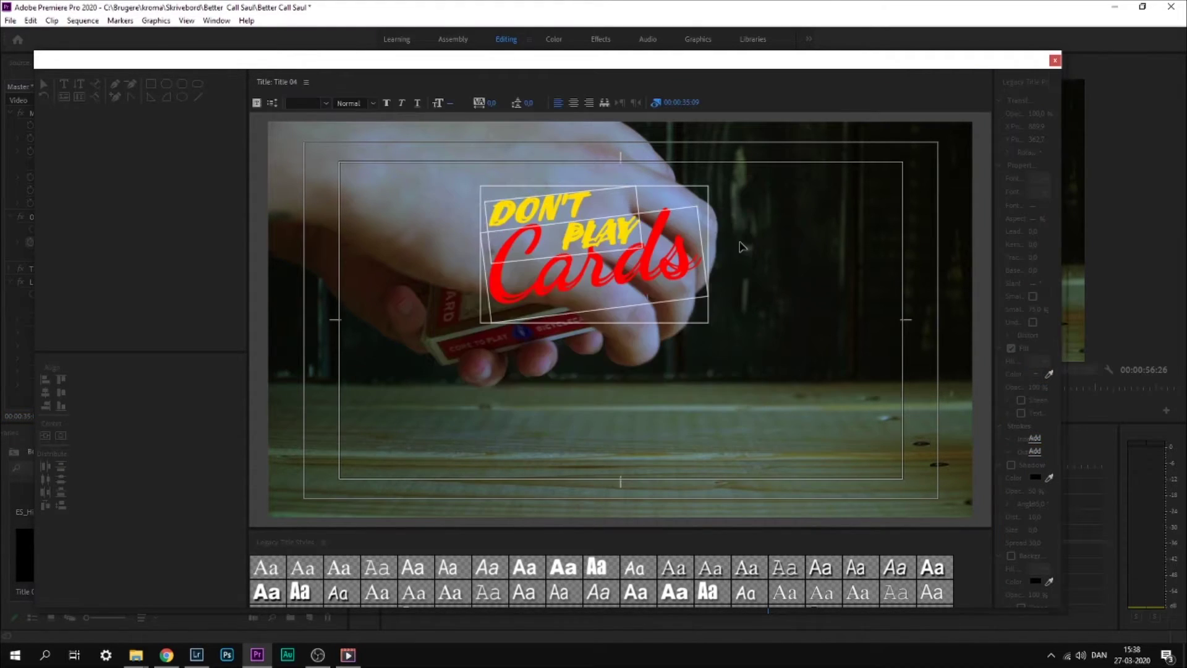
- Close the title editor, place Title 04 on track V3 directly beneath Title 03, and check the shadow effect
click(1054, 60)
drag(257, 552, 882, 499)
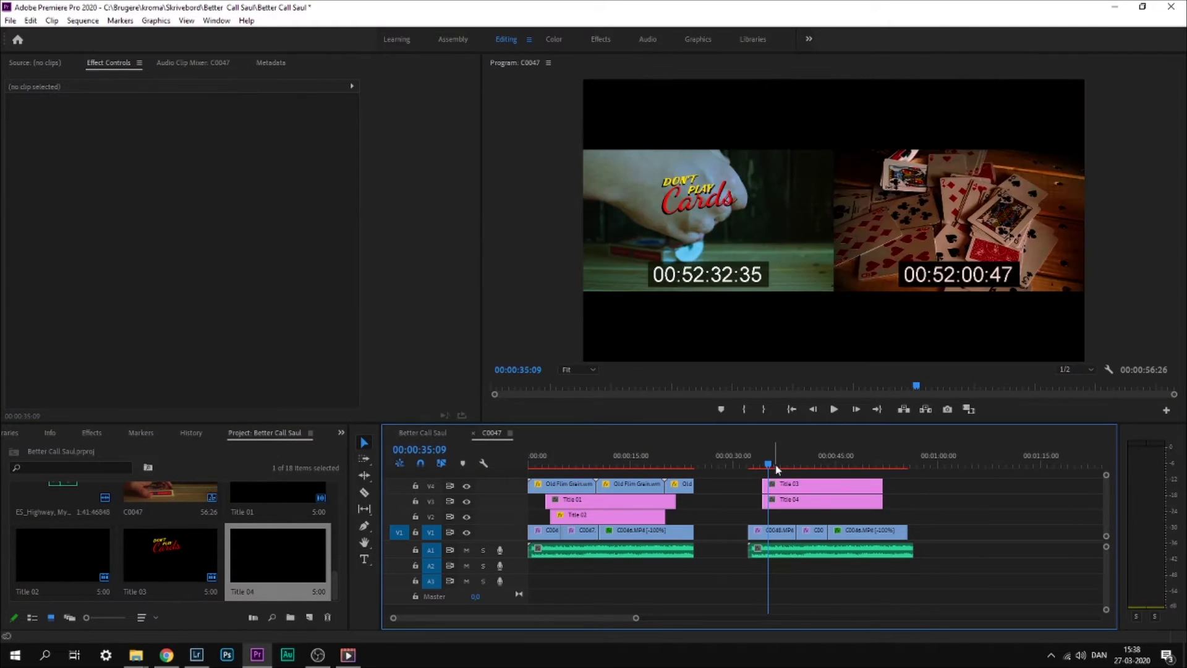
click(775, 471)
mouse_move(775, 471)
mouse_down()
mouse_move(764, 470)
mouse_move(790, 470)
mouse_up()
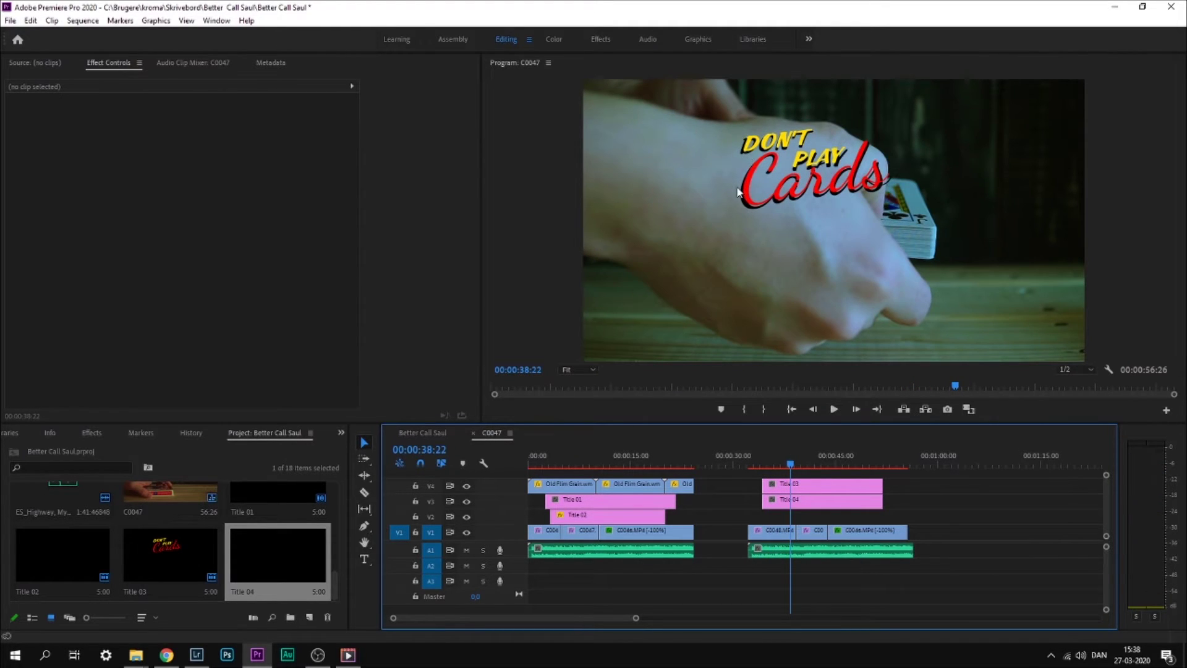
- Keyframe Title 04's Position at 960, 540 at its start and add a keyframe with X 950 at 00:00:34:42
drag(790, 470, 763, 470)
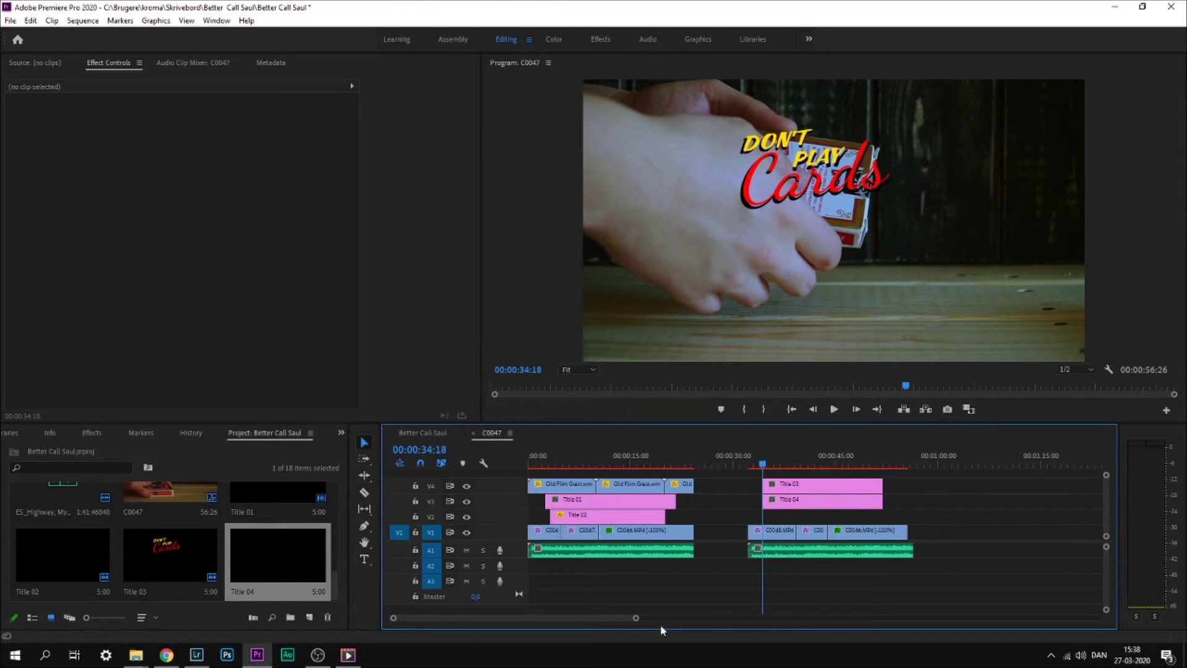
click(793, 502)
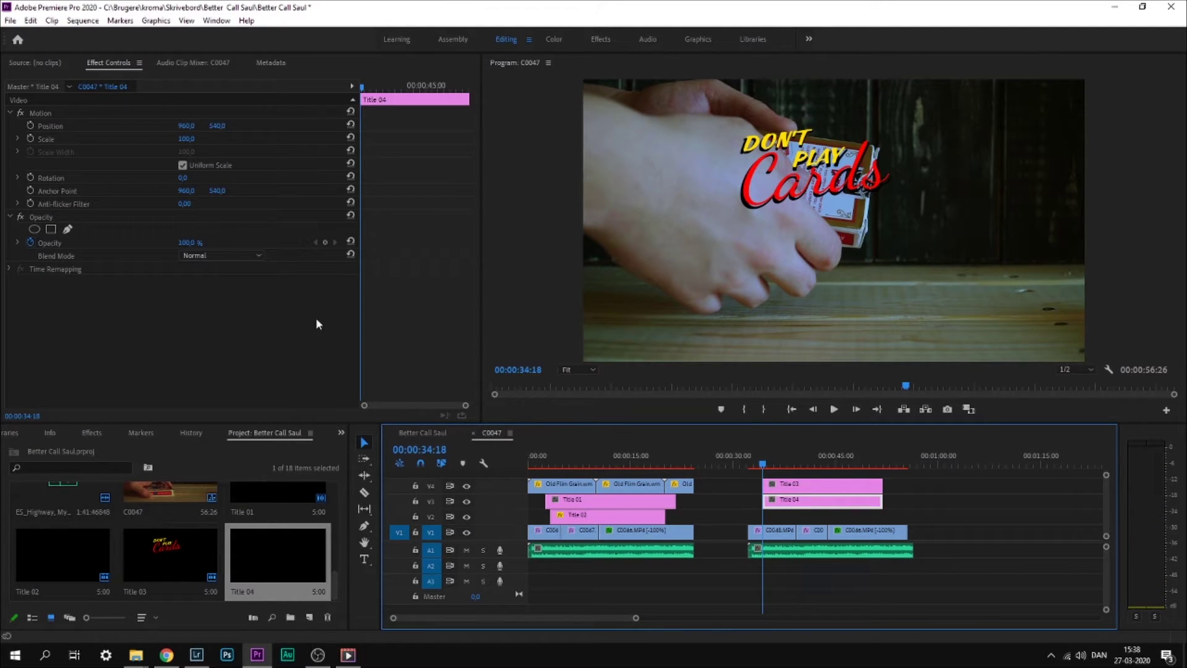
click(31, 126)
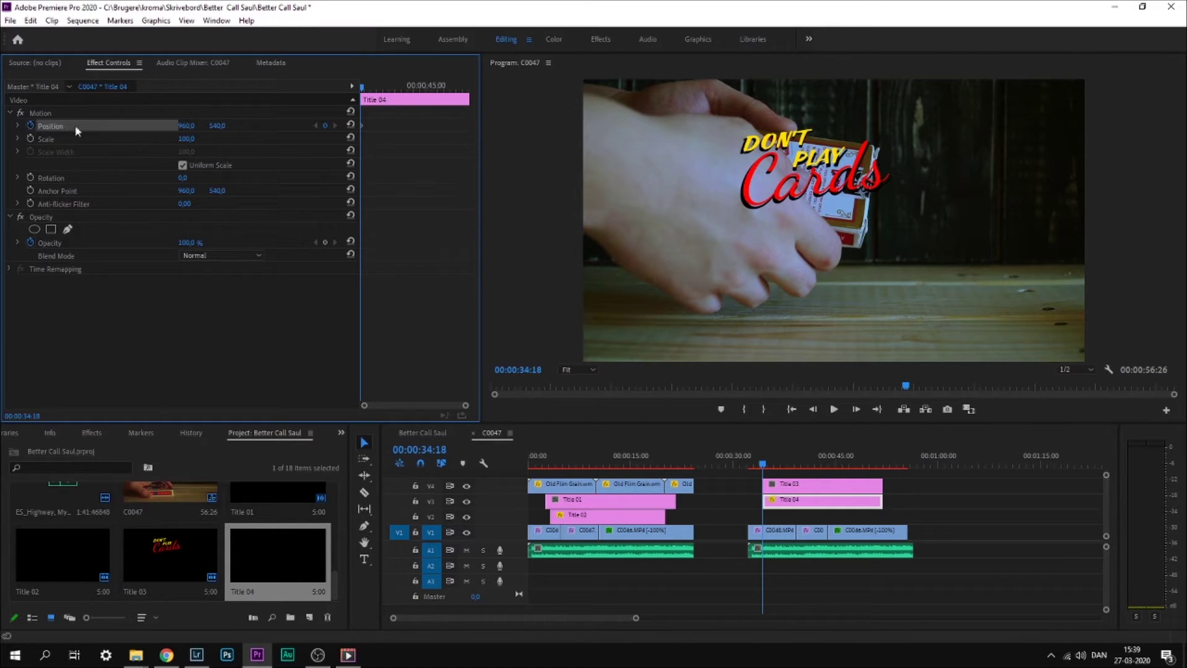
click(861, 417)
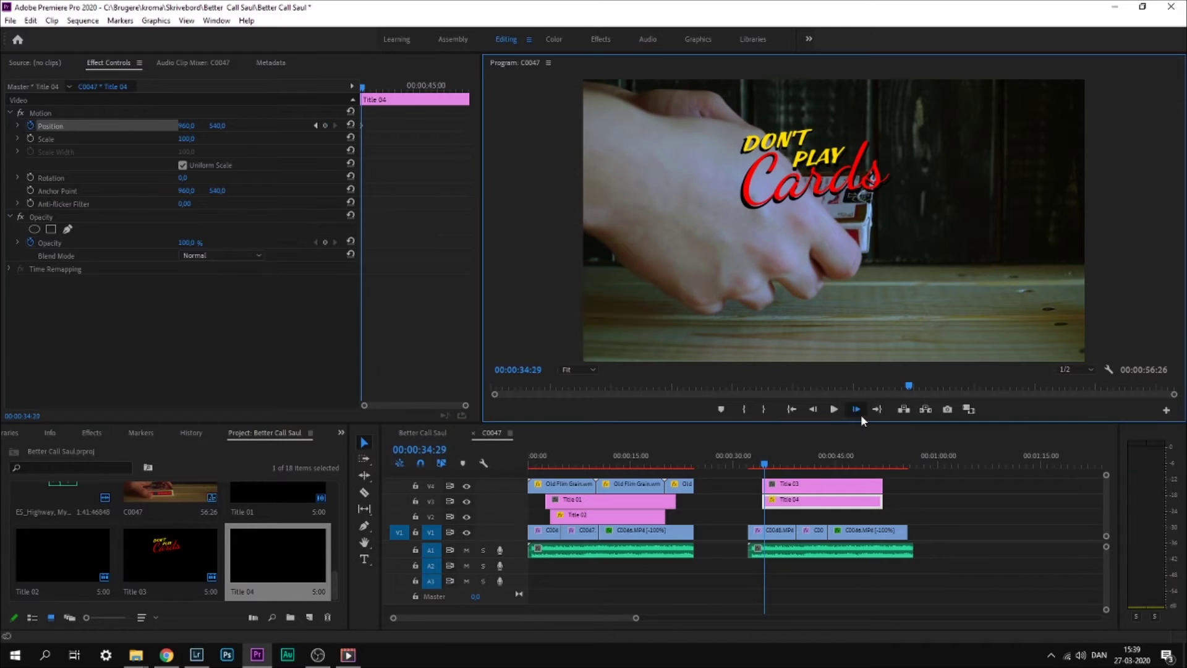
click(186, 126)
text(9)
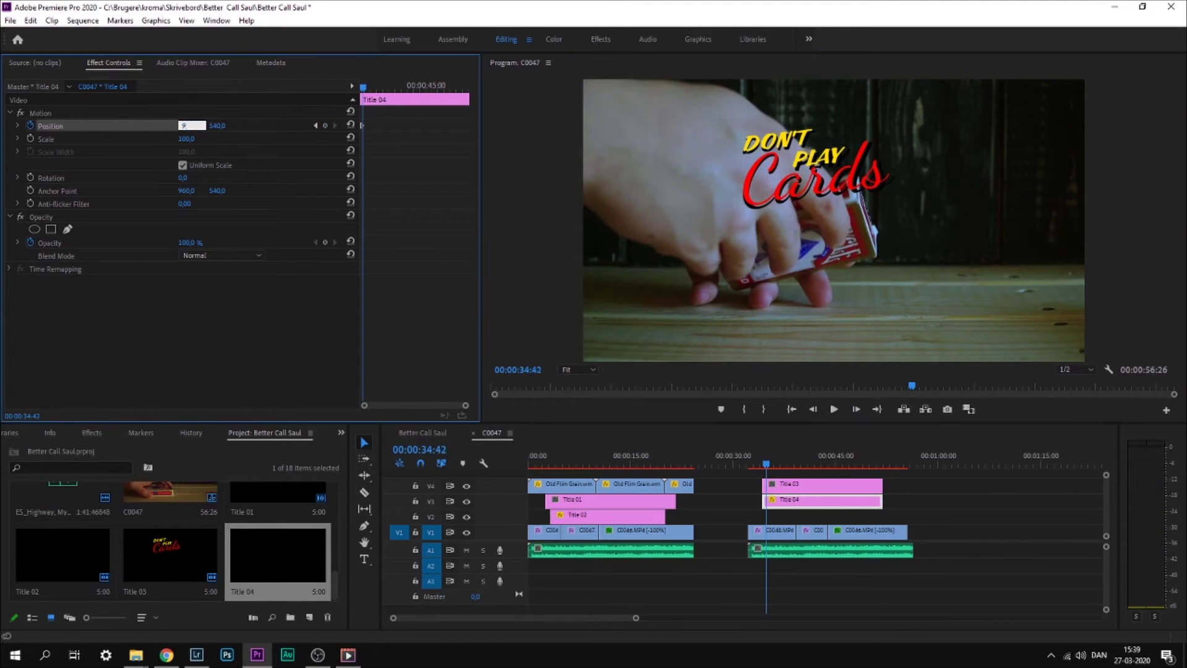
text(50)
key(Return)
- Add a Position keyframe with X 970 to Title 04, paste further Position keyframes along the clip, and preview the shadow movement
scroll(384, 127, up, 5)
drag(413, 87, 442, 87)
click(186, 126)
text(960)
key(Return)
key(ctrl+v)
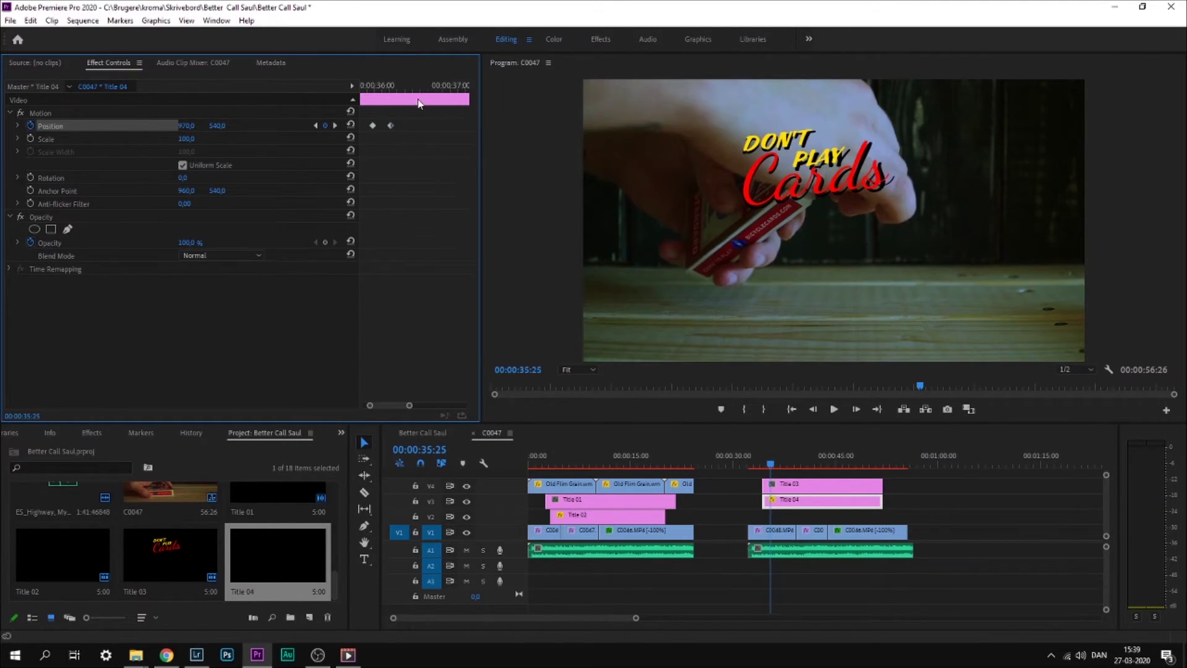
click(404, 87)
key(ctrl+v)
click(761, 463)
key(space)
key(space)
- Copy the existing group of Position keyframes and paste it further along Title 04
mouse_move(409, 405)
mouse_down()
mouse_move(421, 408)
mouse_move(392, 406)
mouse_up()
drag(384, 137, 459, 128)
key(ctrl+c)
drag(408, 405, 427, 405)
key(ctrl+v)
- Select groups of Position keyframes and shift them along Title 04 to extend the shadow's movement pattern
mouse_move(369, 118)
mouse_down()
mouse_move(461, 137)
mouse_move(391, 128)
mouse_up()
drag(460, 107, 405, 127)
drag(403, 407, 407, 407)
drag(465, 115, 383, 134)
mouse_move(403, 127)
mouse_down()
mouse_move(413, 129)
mouse_move(396, 133)
mouse_up()
drag(403, 127, 412, 133)
drag(413, 127, 426, 130)
drag(402, 406, 408, 405)
drag(440, 115, 380, 134)
drag(383, 127, 396, 128)
drag(439, 139, 415, 129)
drag(419, 127, 432, 131)
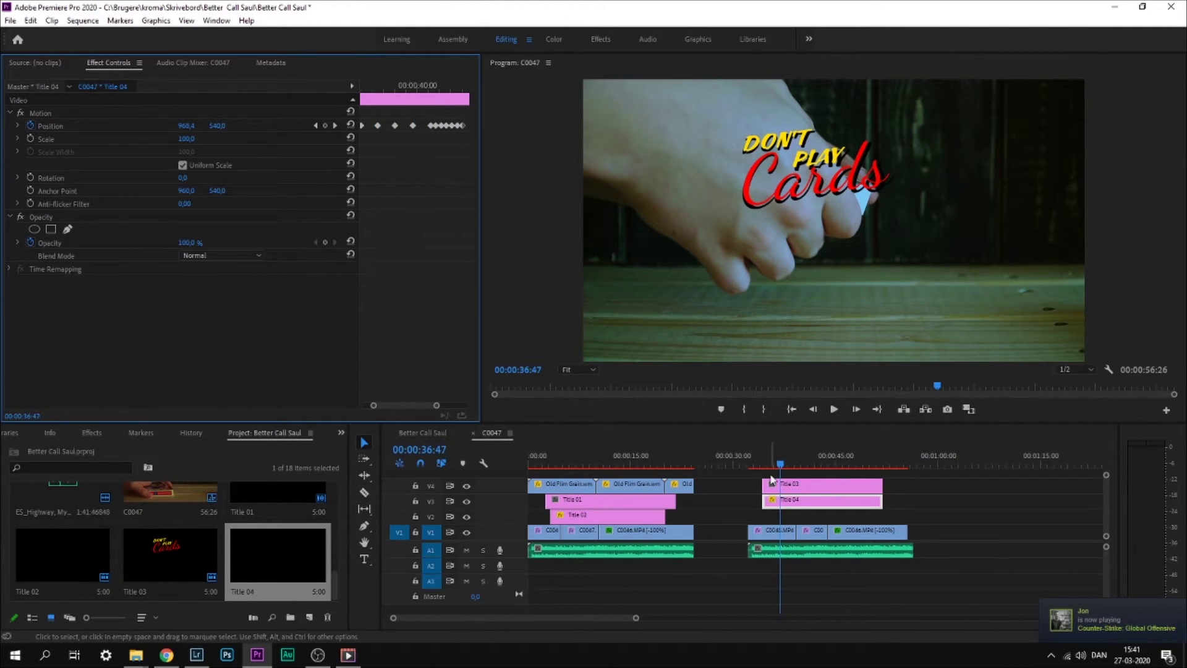
- Continue the Position keyframe pattern past 00:00:39:37 by moving successive keyframe groups toward the end of Title 04
click(799, 462)
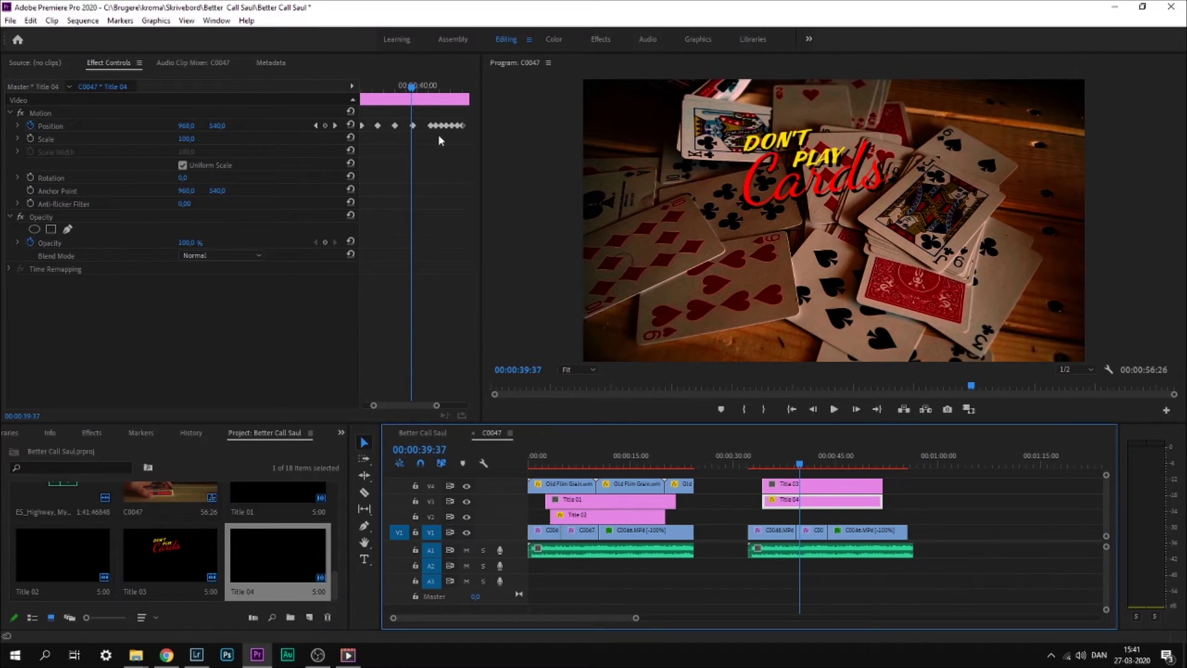
drag(418, 406, 423, 405)
drag(437, 139, 408, 128)
drag(413, 127, 444, 128)
drag(423, 406, 431, 406)
drag(427, 144, 384, 110)
drag(388, 127, 419, 128)
drag(425, 127, 438, 128)
drag(450, 406, 468, 406)
- Copy Title 04's whole run of Position keyframes, paste it to cover the rest of the clip, and play the result
drag(447, 147, 361, 107)
key(ctrl+c)
click(433, 89)
key(ctrl+v)
drag(434, 89, 469, 91)
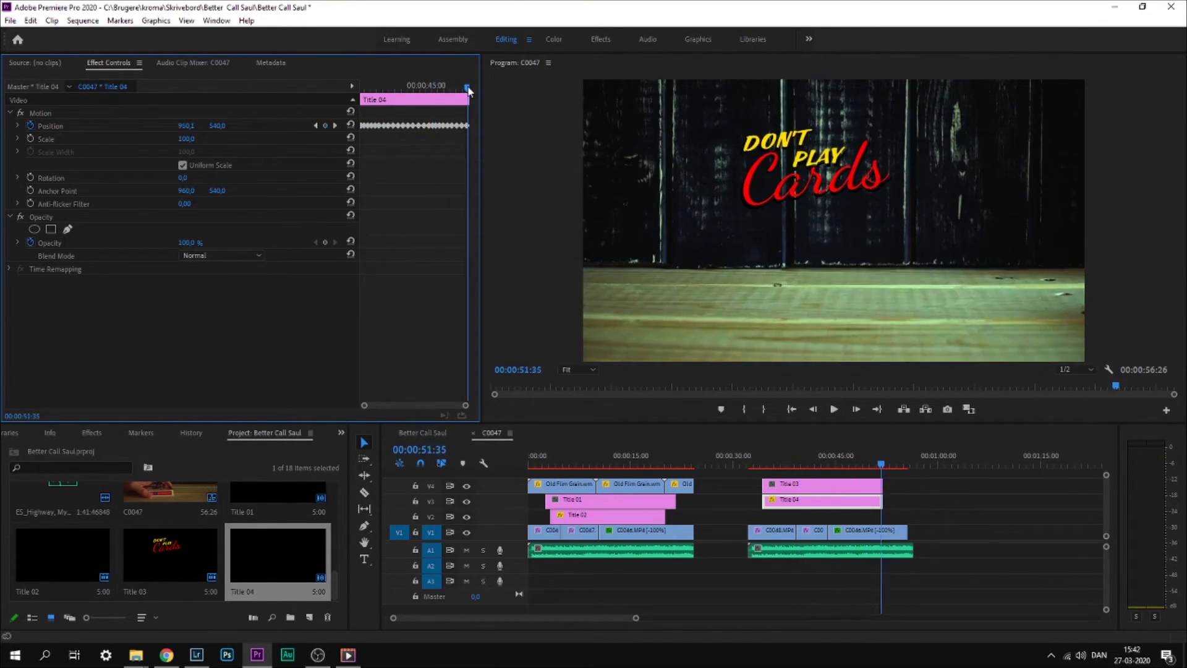
click(765, 462)
key(space)
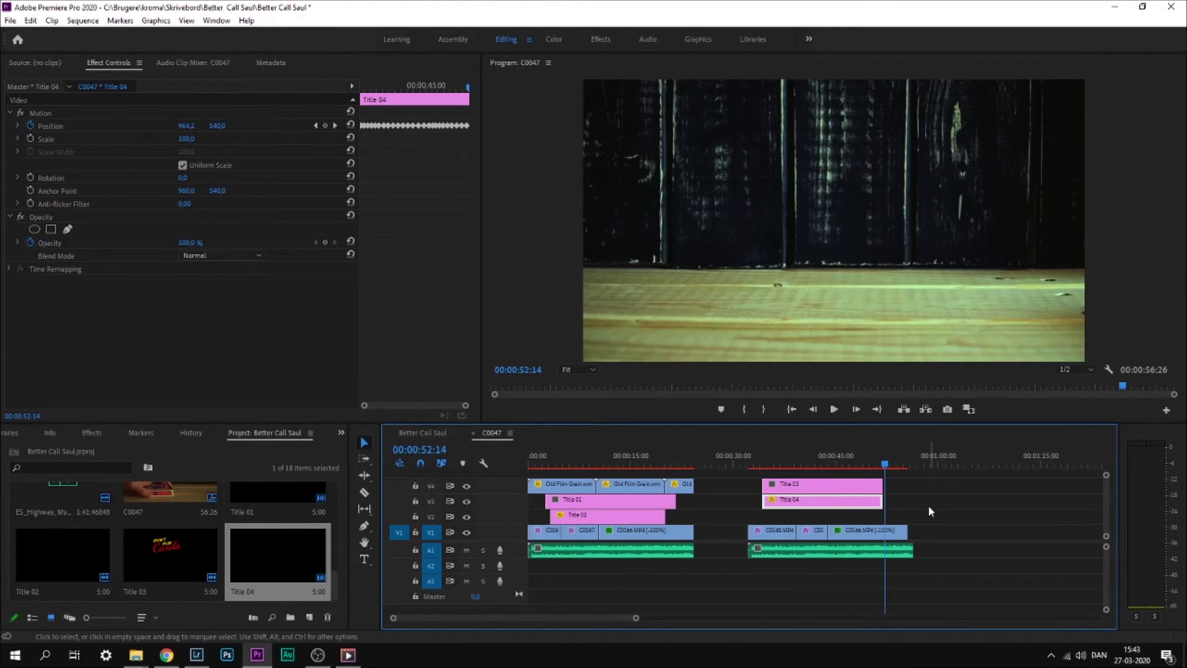
- Move both titles down one track to V3 and V2, and trim Title 04 to run from 00:00:35:05 to 00:00:51:28
drag(929, 504, 865, 481)
key(alt+Down)
click(768, 463)
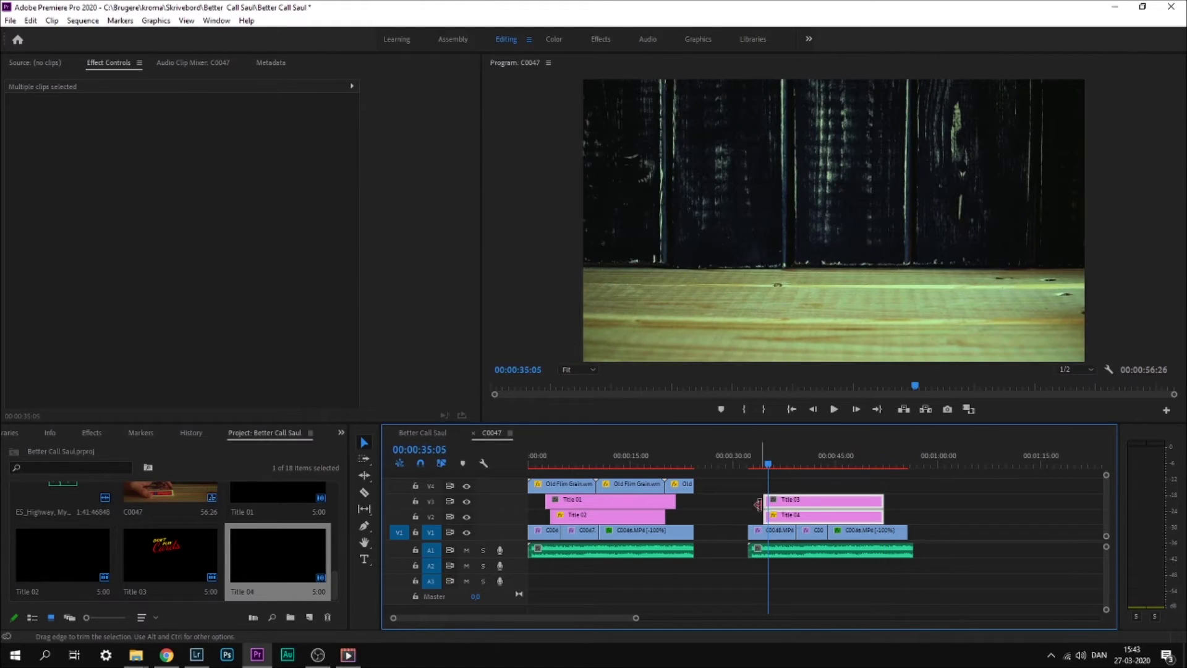
click(759, 512)
click(751, 513)
drag(637, 620, 606, 618)
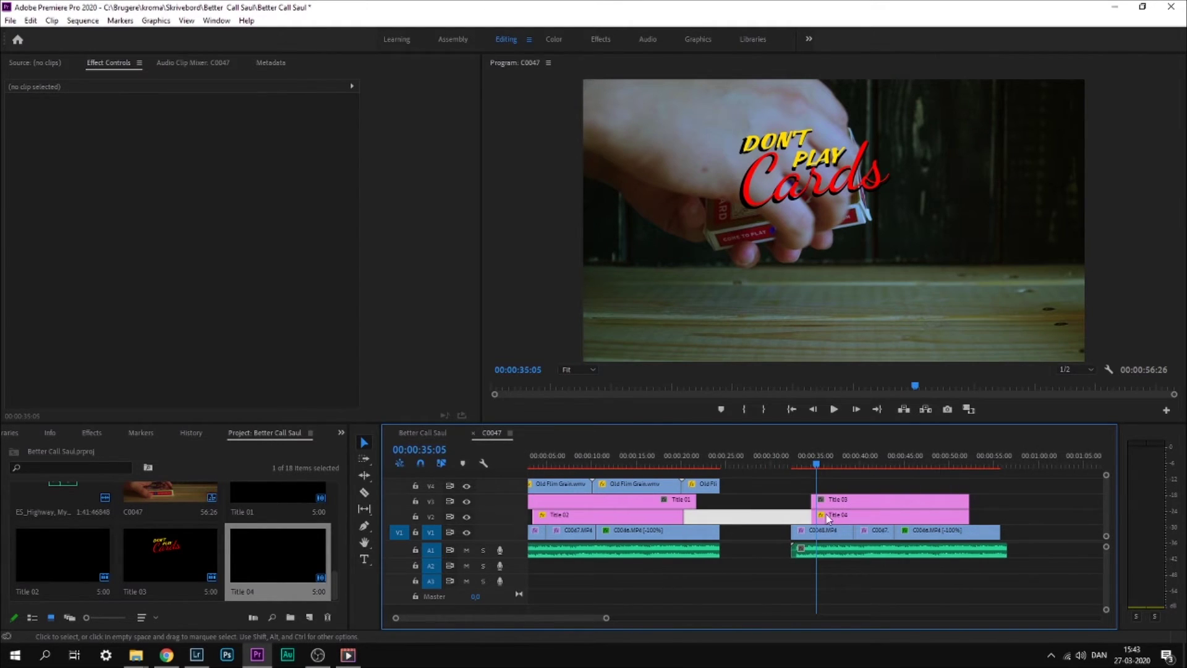
drag(963, 517, 957, 517)
- Play back the start of the titles to check the delayed appearance of the shadow
drag(816, 463, 808, 464)
key(space)
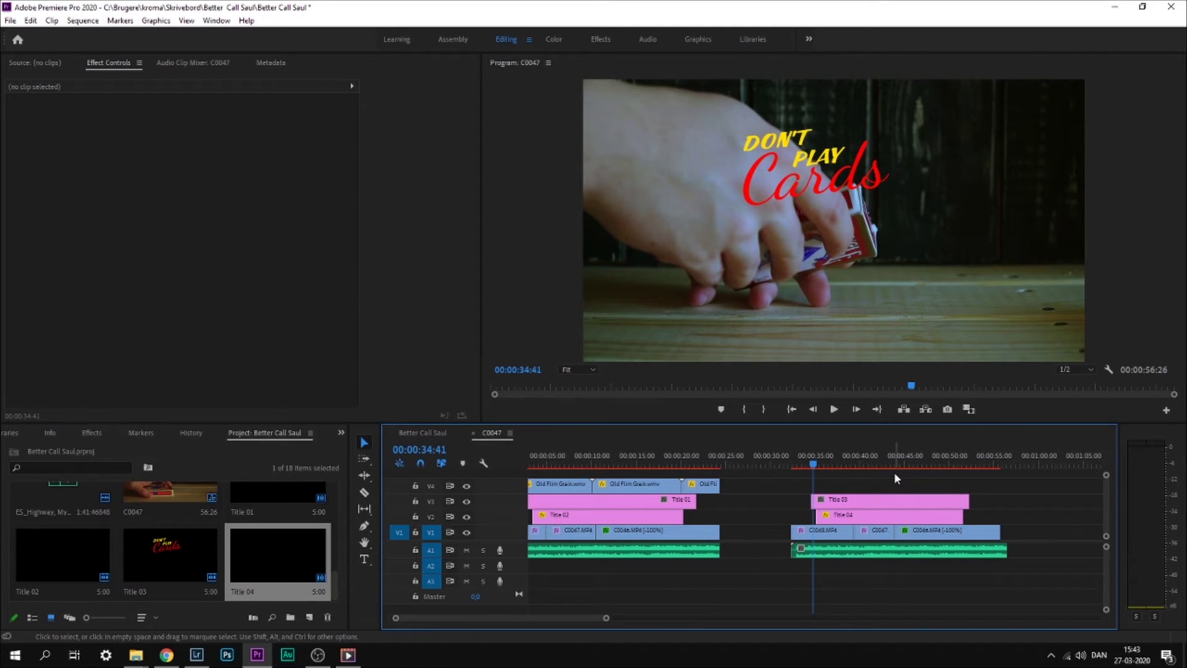
click(807, 461)
key(space)
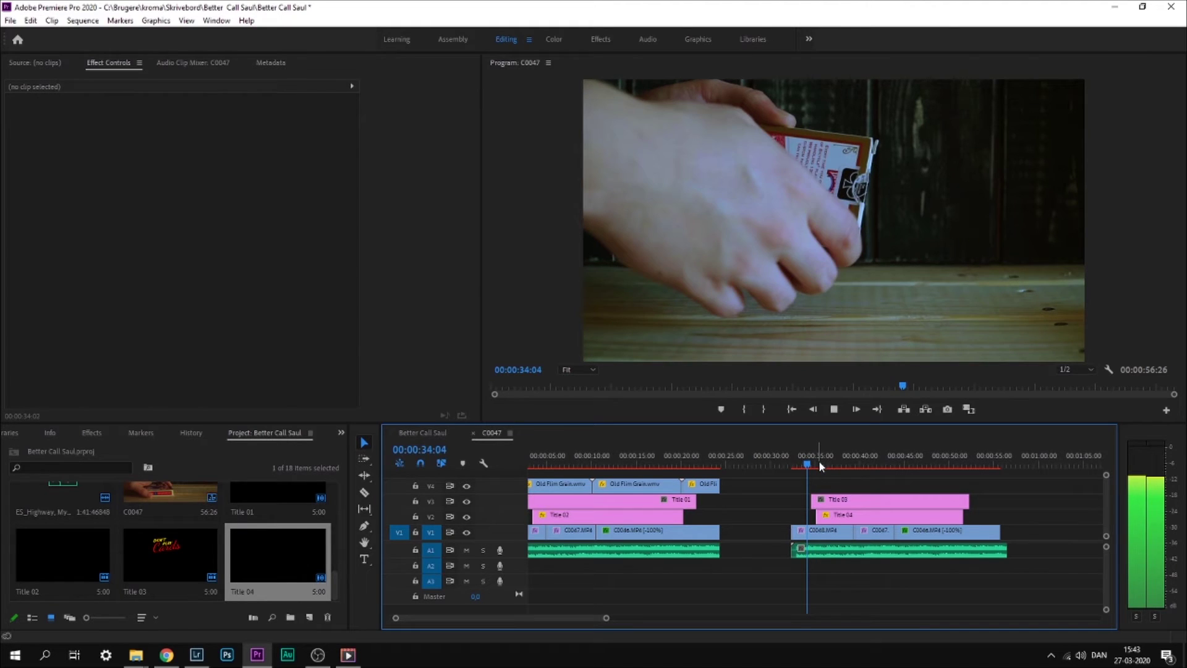
key(space)
click(809, 462)
click(800, 463)
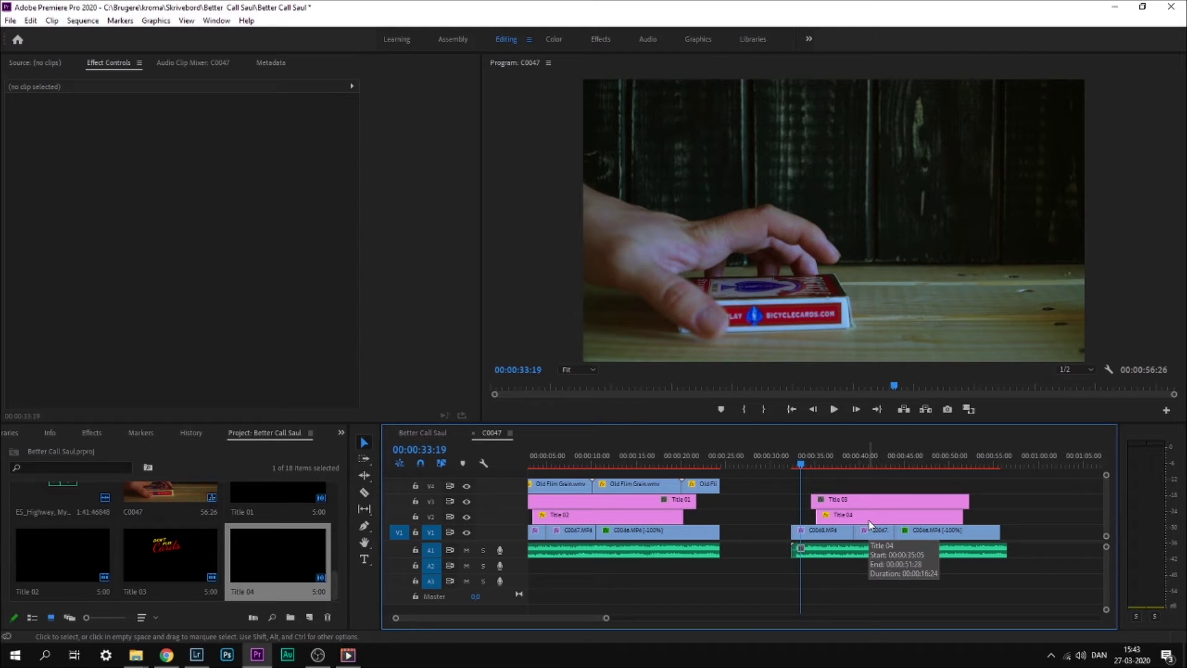
- Place Old Film Grain.wmv on track V4 above the second intro, unlink its audio and delete the audio part
click(803, 474)
scroll(204, 536, up, 2)
drag(281, 547, 830, 487)
right_click(826, 486)
click(878, 237)
click(846, 602)
key(Delete)
- Set the Old Film Grain.wmv clip's blend mode to Overlay and its opacity to 25%
click(794, 464)
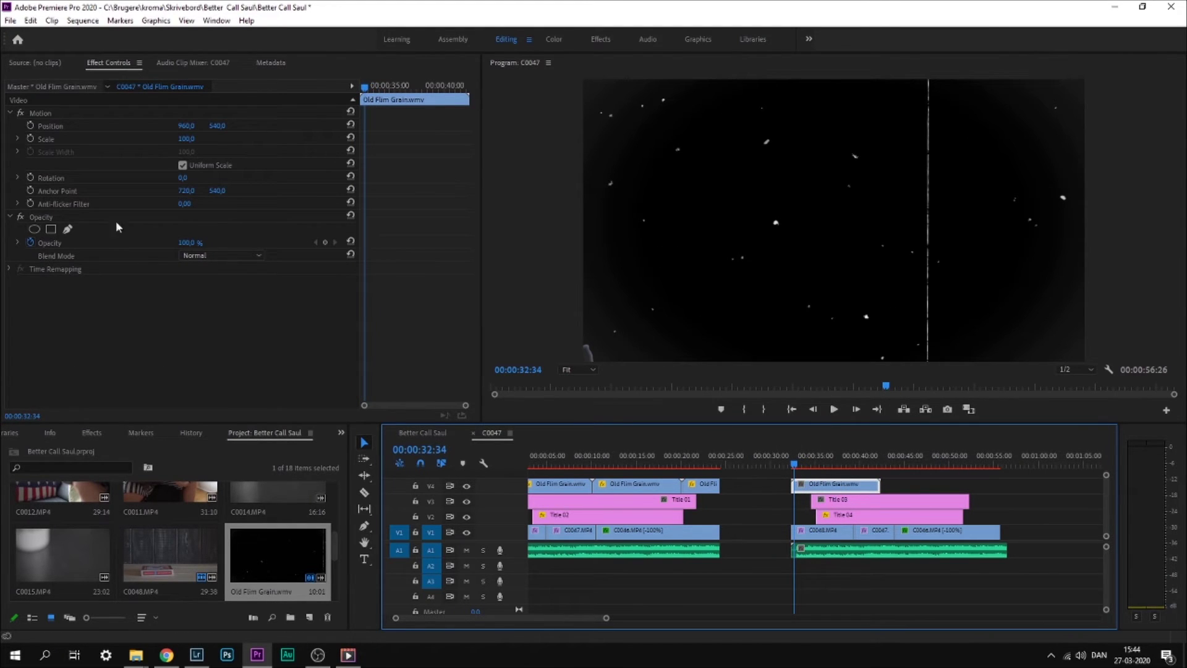
click(235, 256)
click(204, 439)
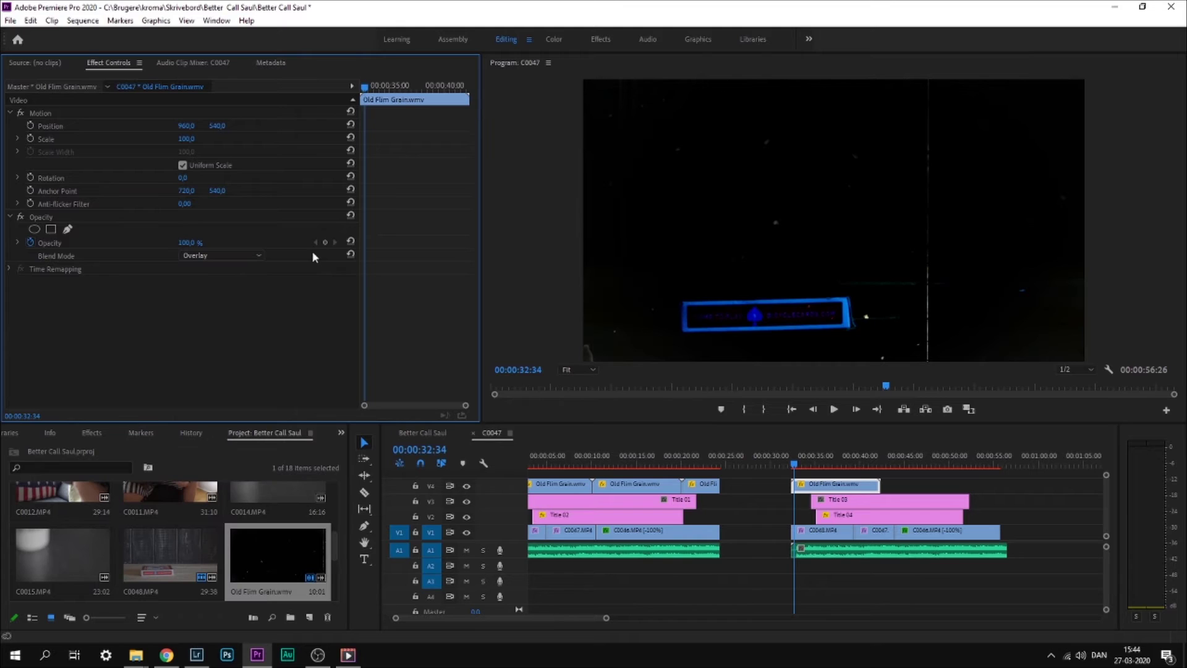
text(25)
key(Return)
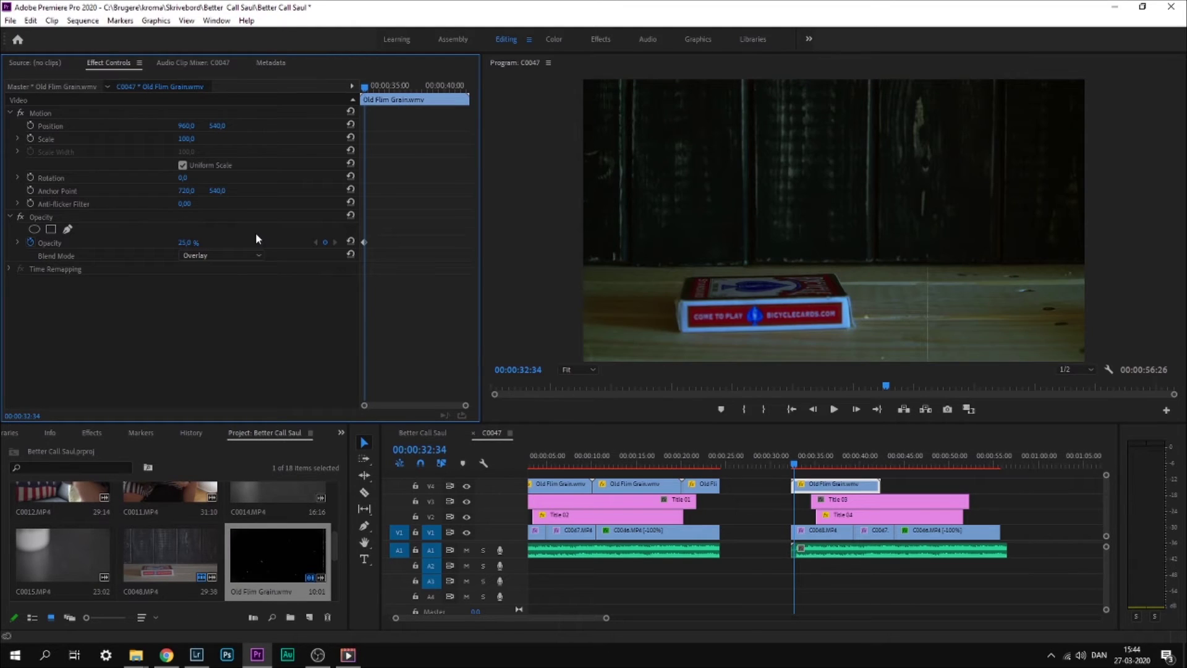
- Duplicate the film grain clip twice along V4, trim the last copy to the music's end, and play from the start
click(790, 464)
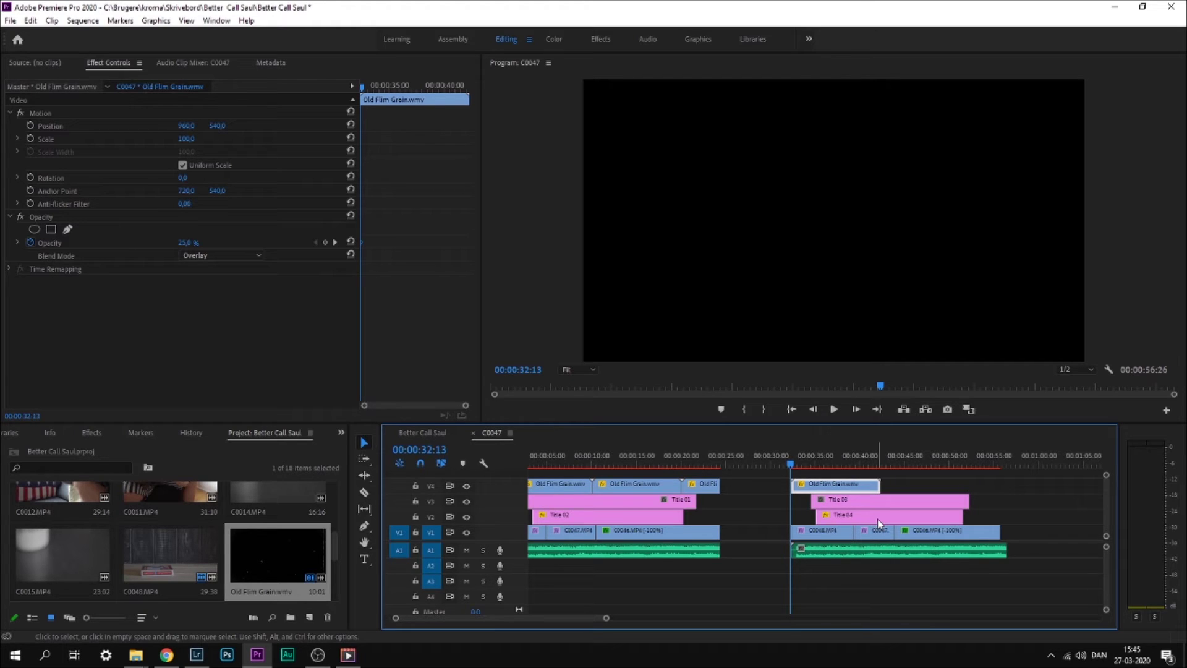
click(901, 480)
drag(851, 486, 940, 494)
drag(940, 490, 1033, 492)
drag(1058, 487, 1006, 489)
click(983, 513)
key(space)
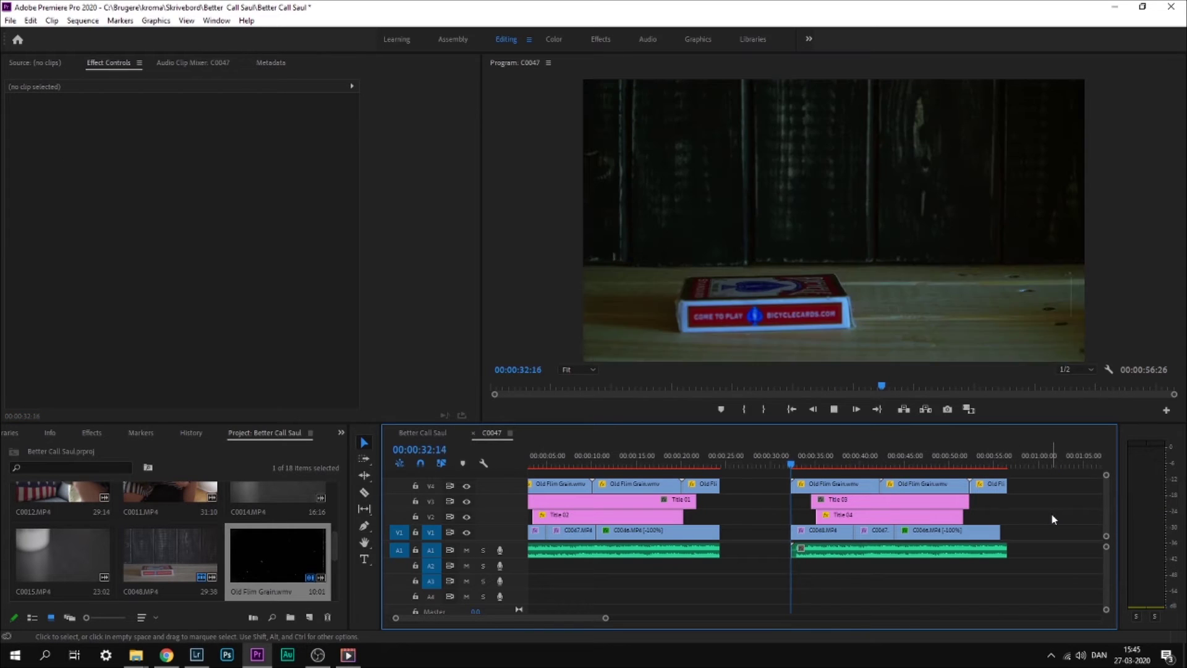